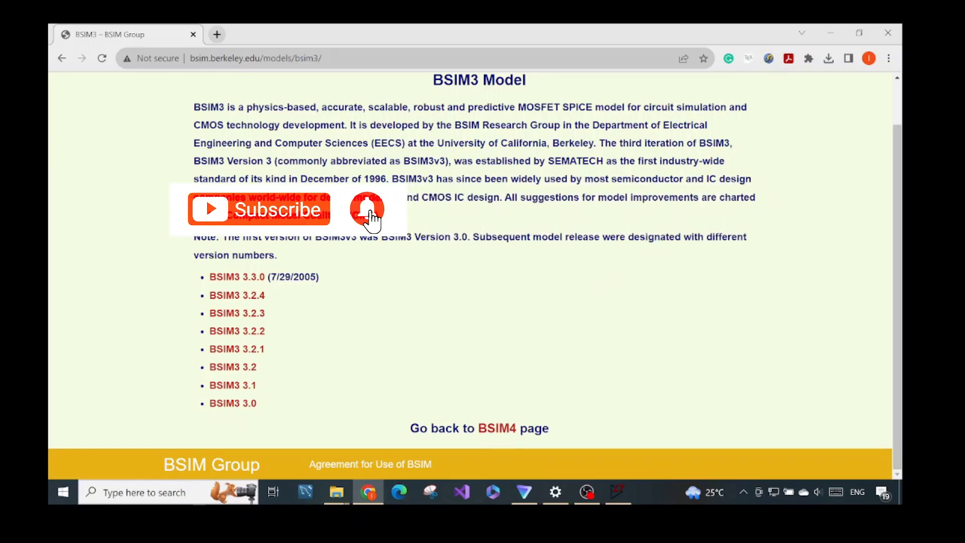
Download the BSIM3 3.0 model package from the BSIM Group page and save it as ftpv30.zip
left_click(328, 60)
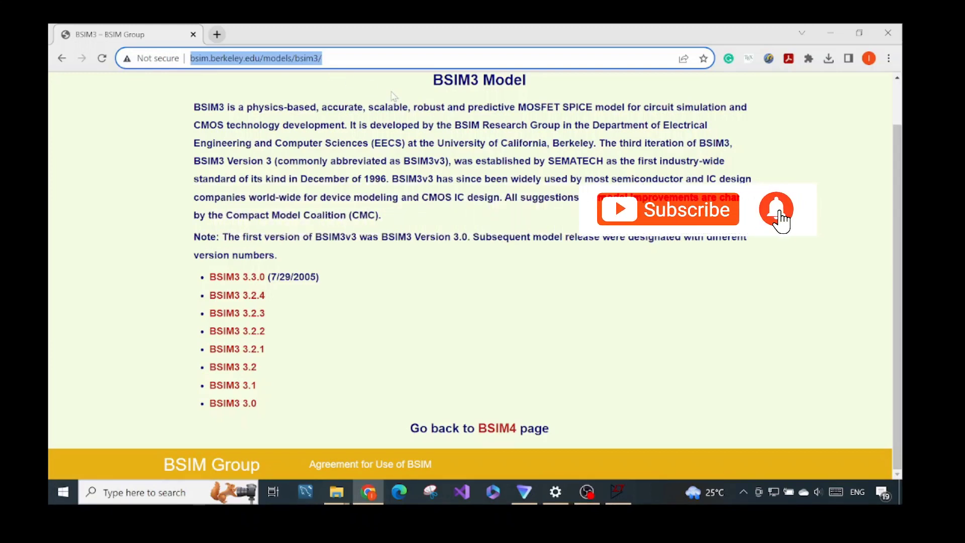
left_click(253, 404)
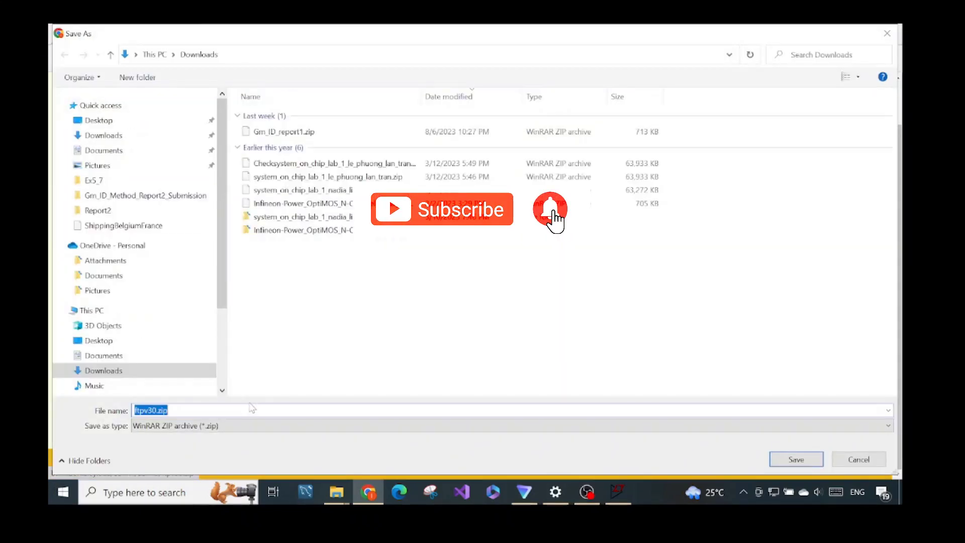
left_click(781, 461)
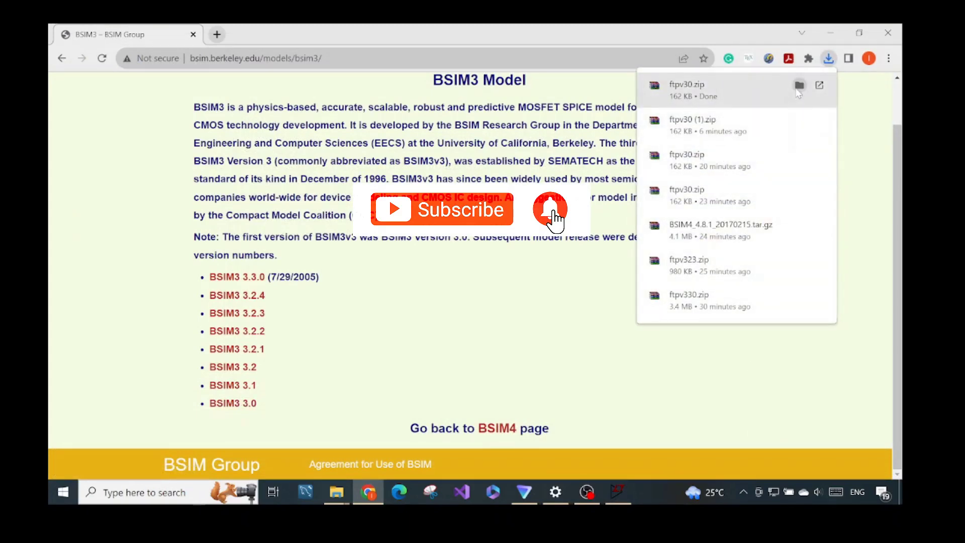
Extract ftpv30.zip to ftpv30\ and browse into ftpv30\ftpv30 to reach model.card
left_click(798, 86)
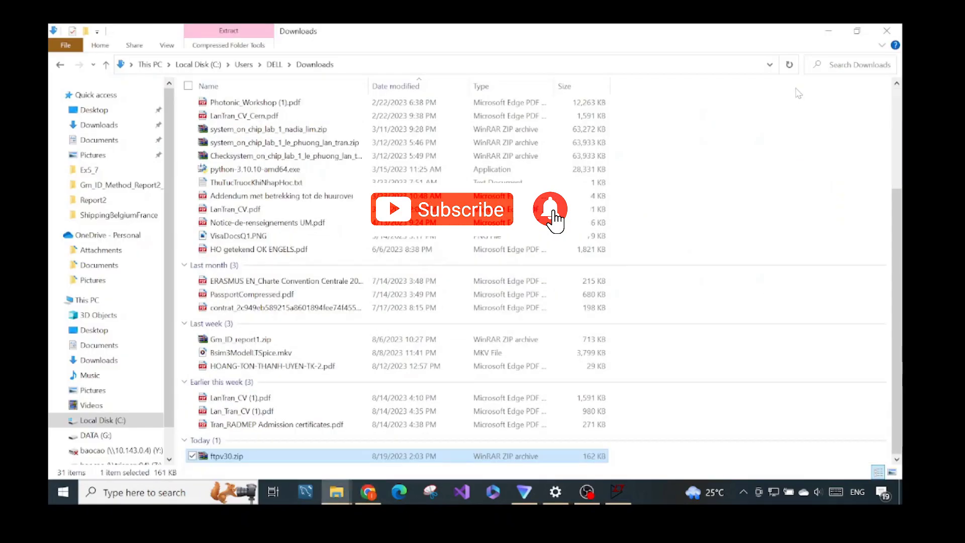
right_click(237, 459)
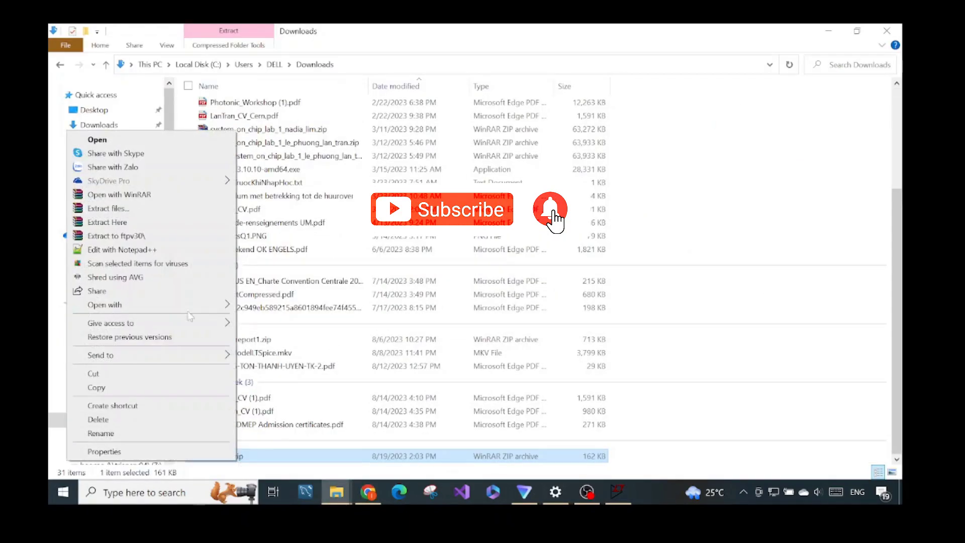
left_click(165, 235)
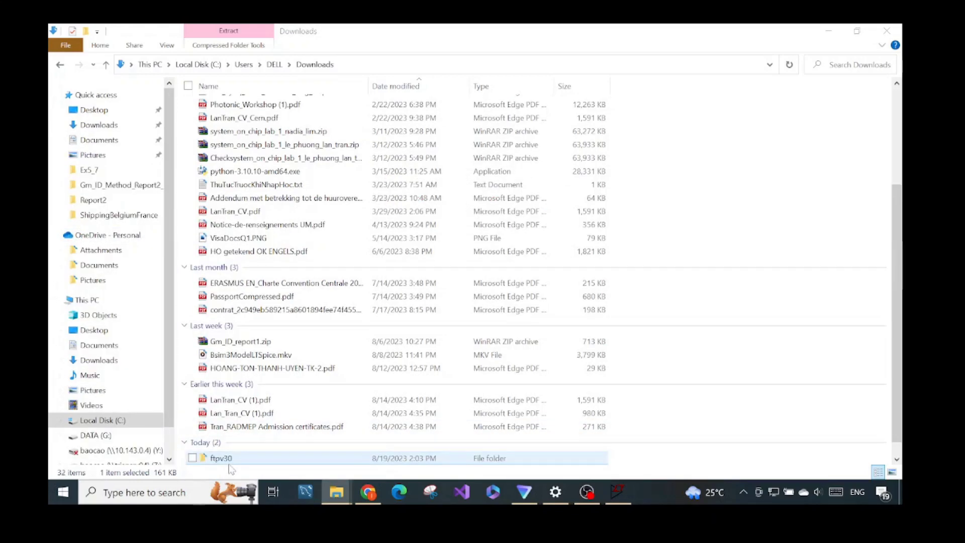
double_click(235, 443)
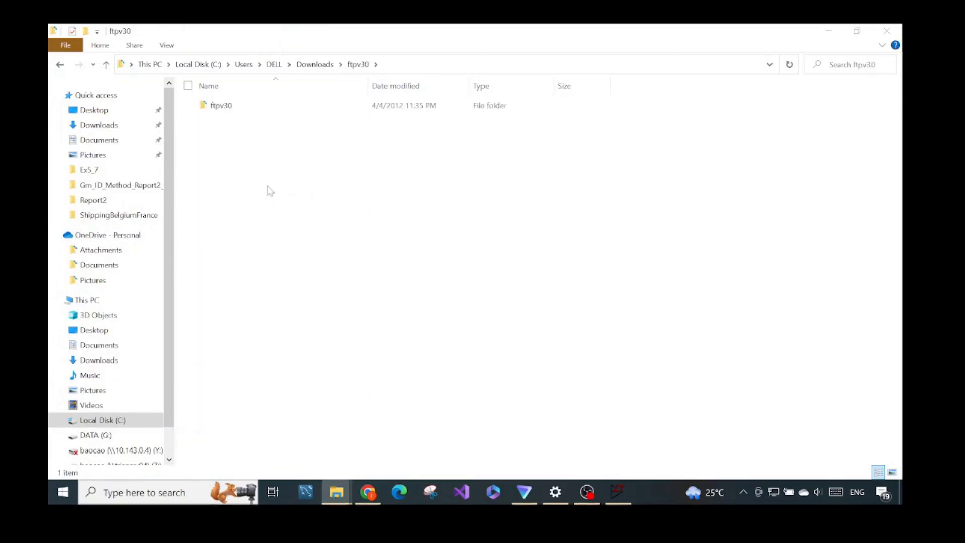
double_click(270, 107)
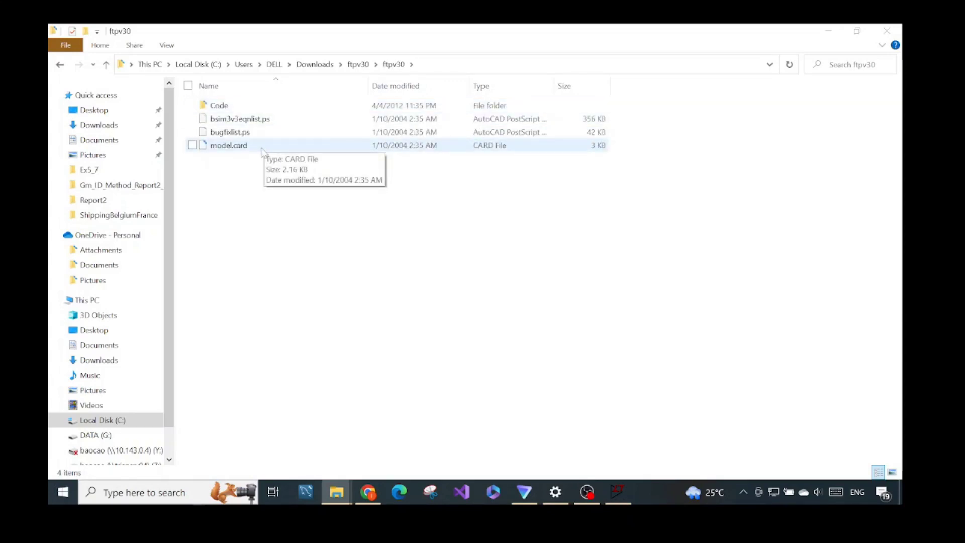
right_click(262, 148)
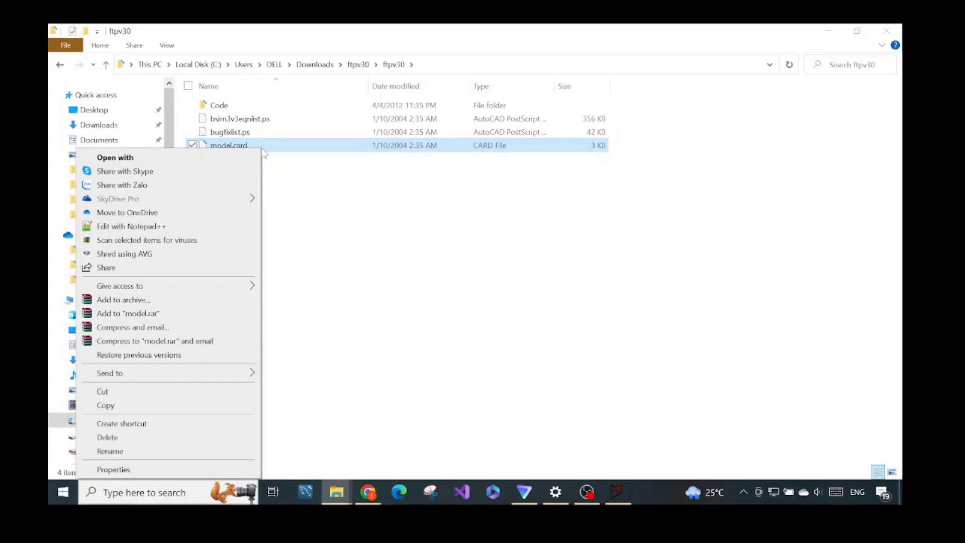
Open model.card in Notepad++ and select the n1 nmos model block on lines 1–33
left_click(219, 230)
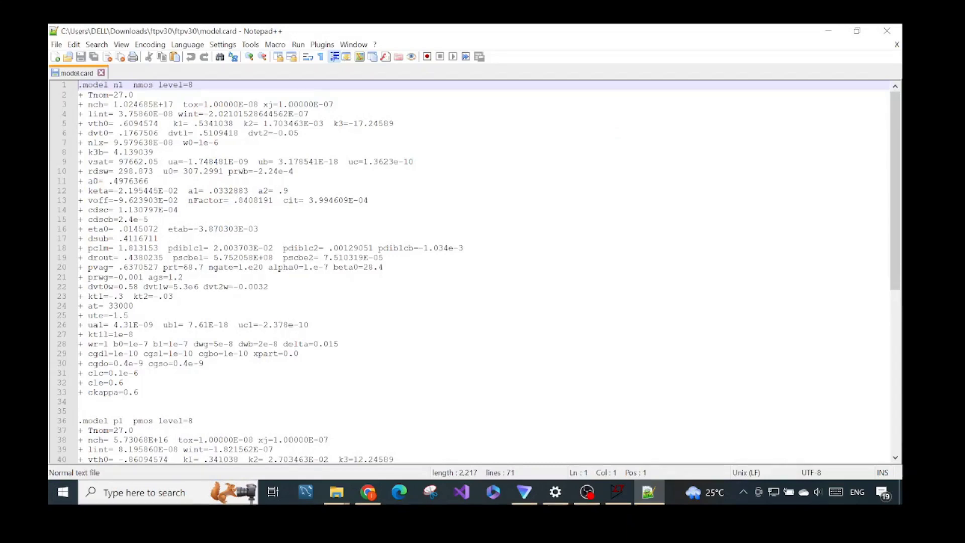
left_click_drag(138, 392, 201, 248)
left_click(142, 104)
left_click_drag(133, 85, 149, 85)
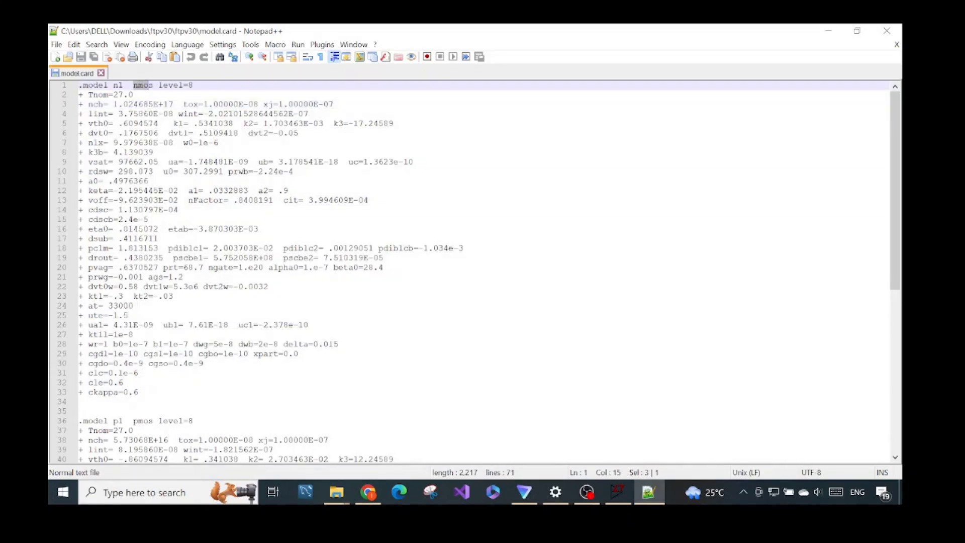
left_click_drag(133, 420, 149, 420)
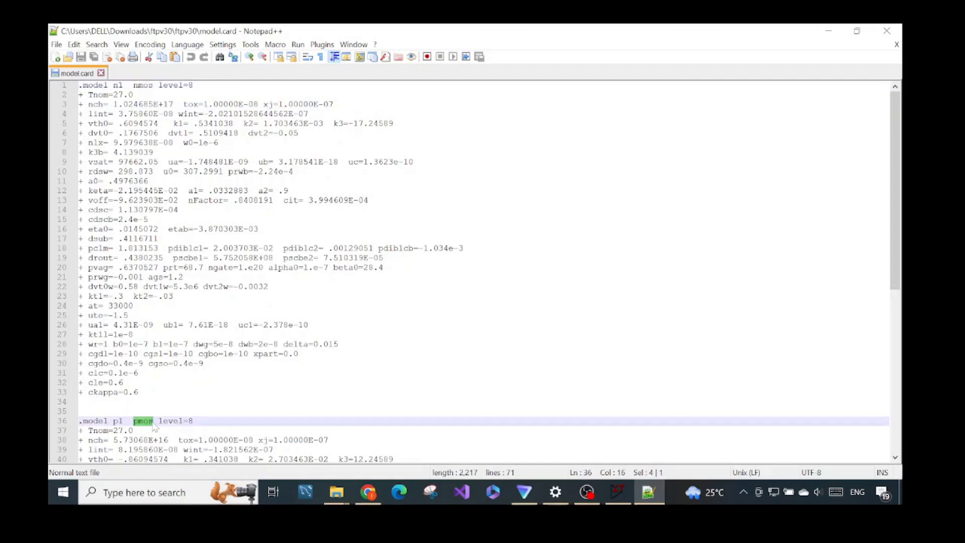
left_click(138, 392)
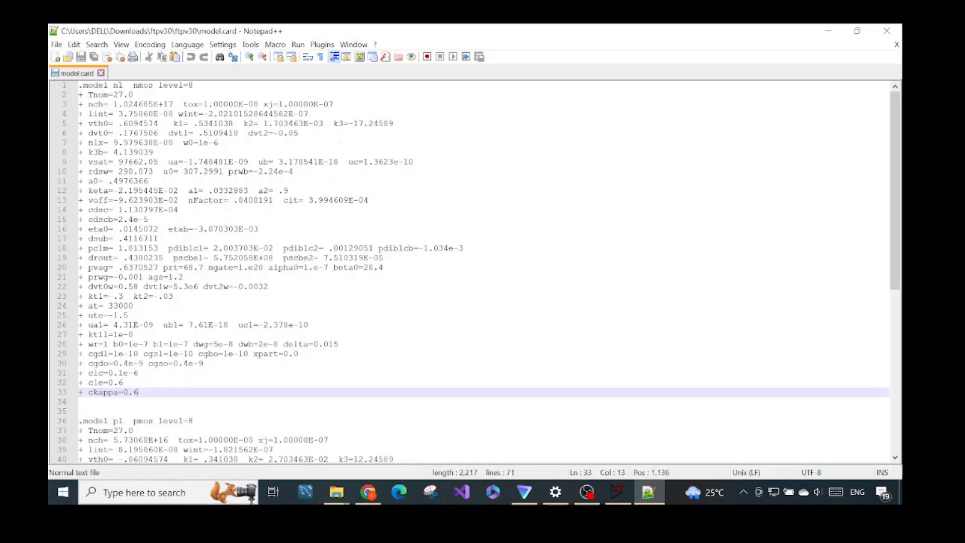
key("shift+Up")
key("shift+Up")
key("shift+Up")
key("shift+Up")
key("shift+Up")
key("shift+Up")
key("shift+Up")
key("shift+Up")
key("shift+Up")
key("shift+Up")
key("shift+Up")
key("shift+Up")
key("shift+Up")
key("shift+Up")
key("shift+Up")
key("shift+Up")
key("shift+Up")
key("shift+Up")
key("shift+Up")
key("shift+Up")
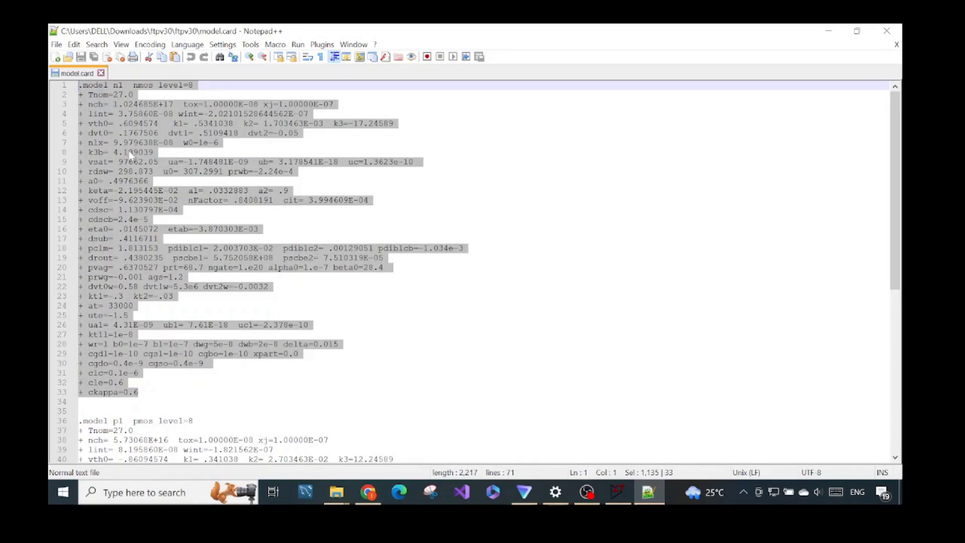
left_click(617, 492)
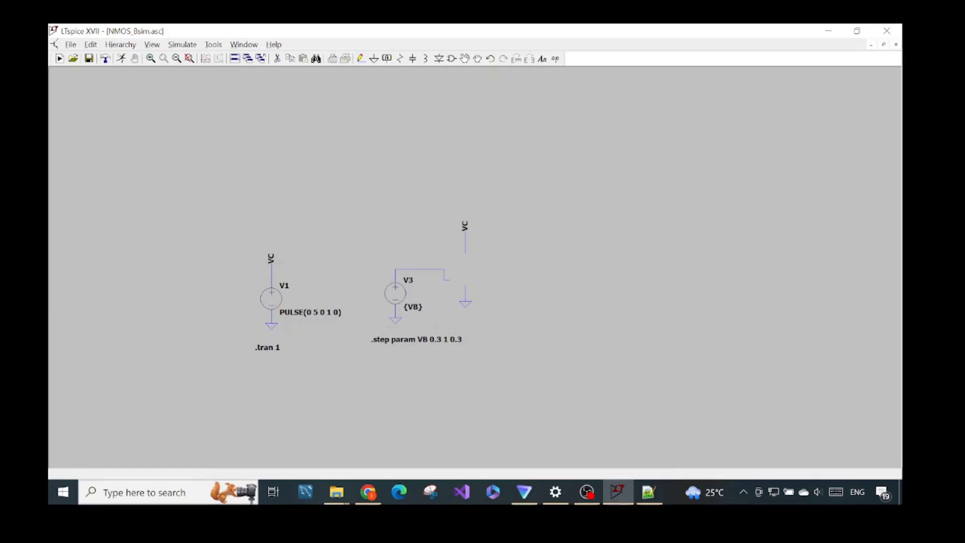
Compare the nmos, nmos4 and pmos4 symbols and choose the four-terminal nmos4
key("F2")
left_click(480, 331)
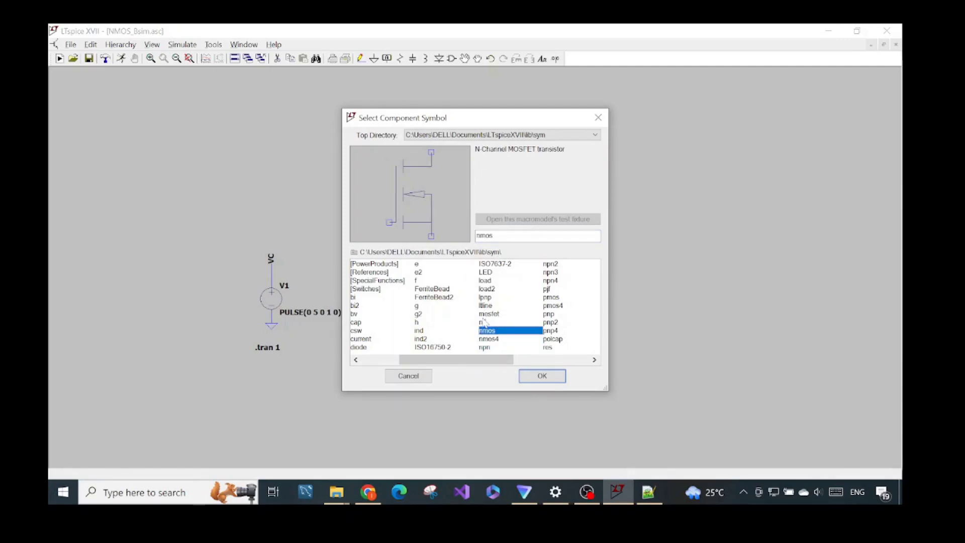
left_click(503, 339)
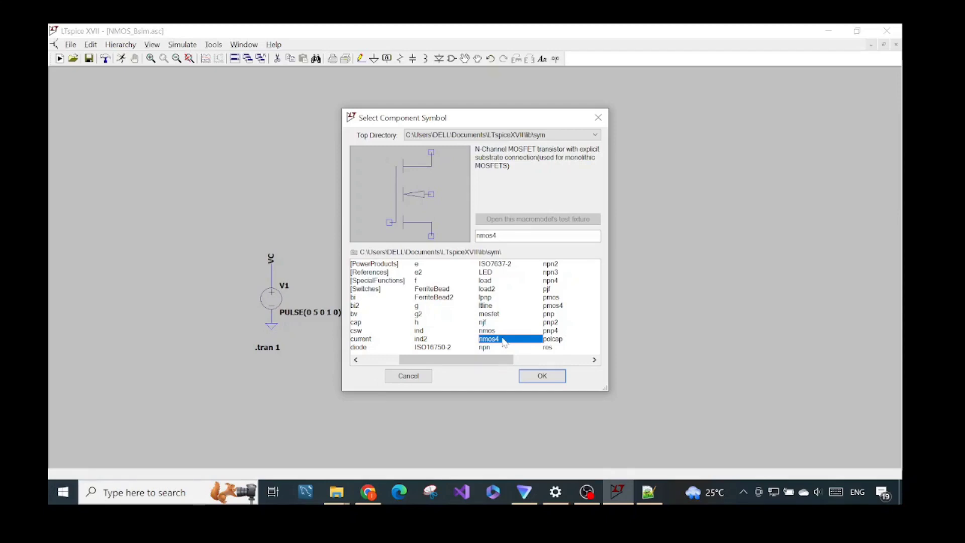
left_click(496, 333)
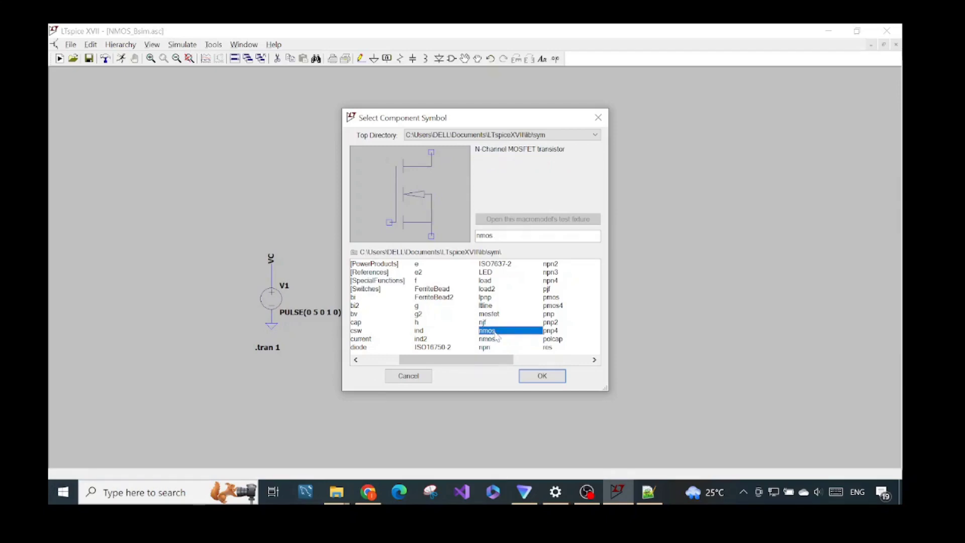
left_click(497, 340)
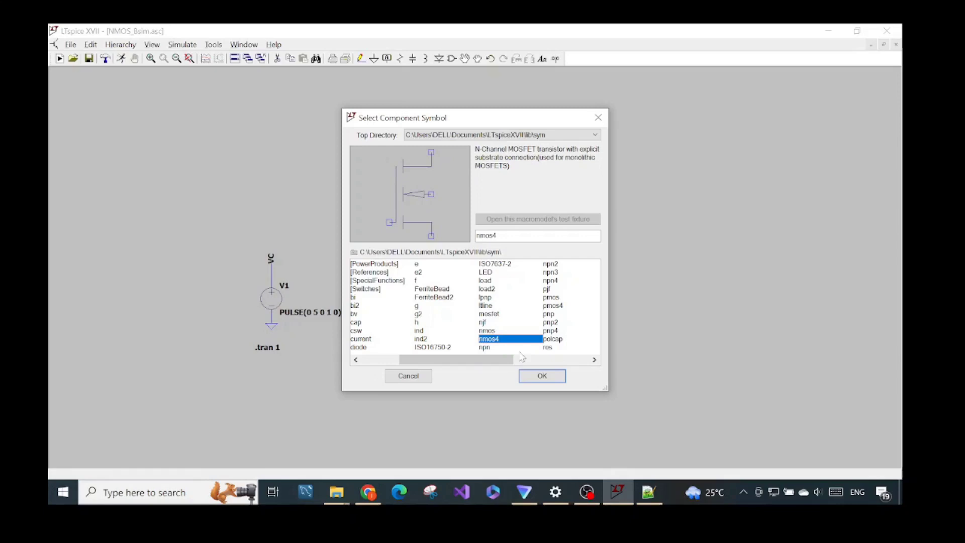
left_click(553, 307)
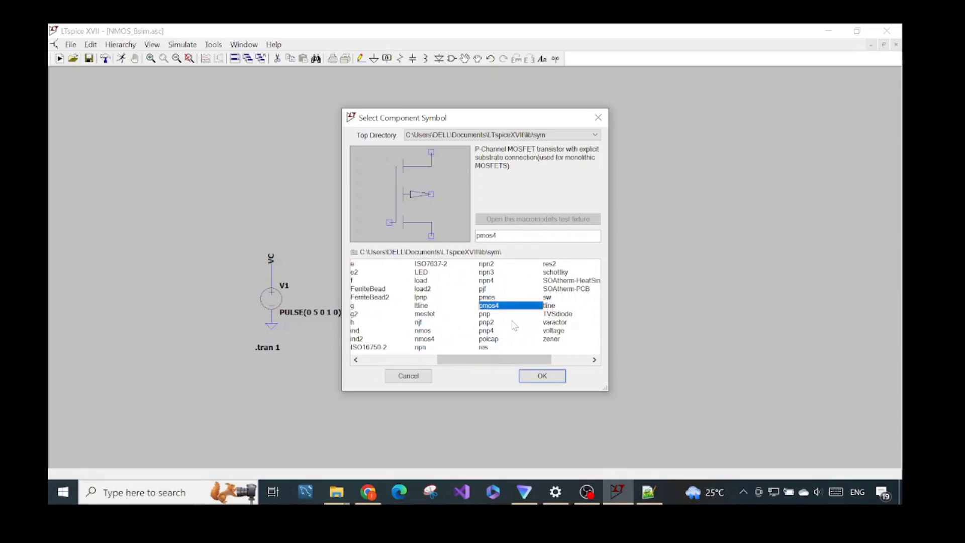
left_click(426, 340)
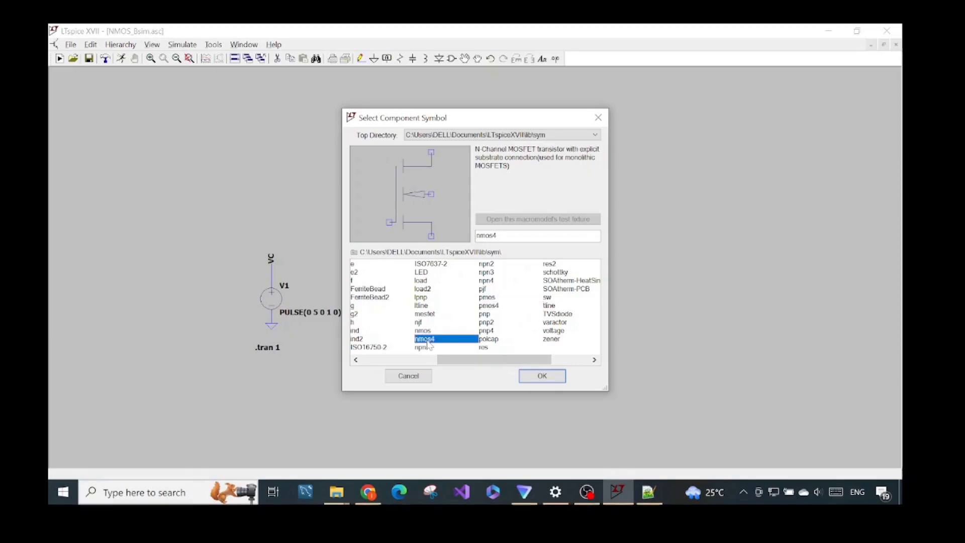
Place M1 between the VC wire, V3 and ground, then wire its bulk to the source node
left_click(531, 376)
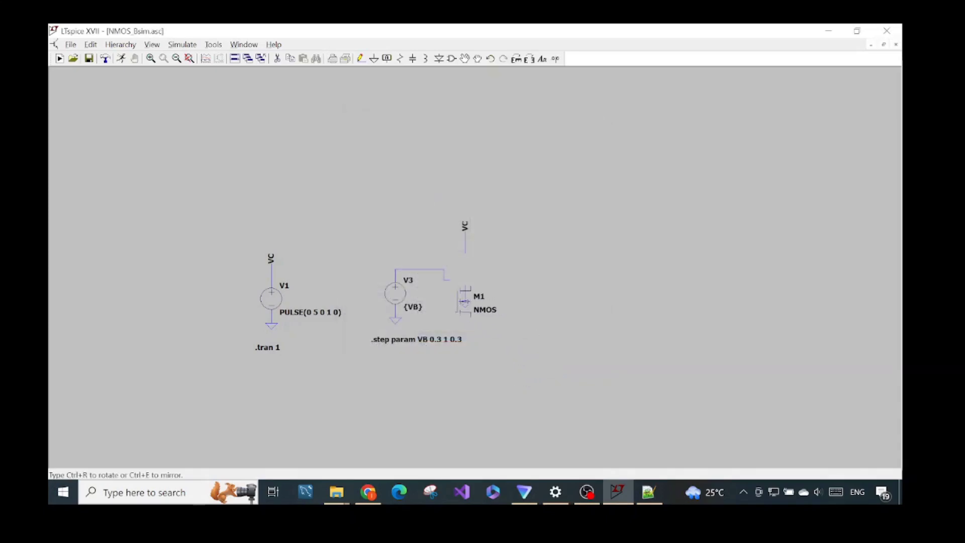
left_click(458, 272)
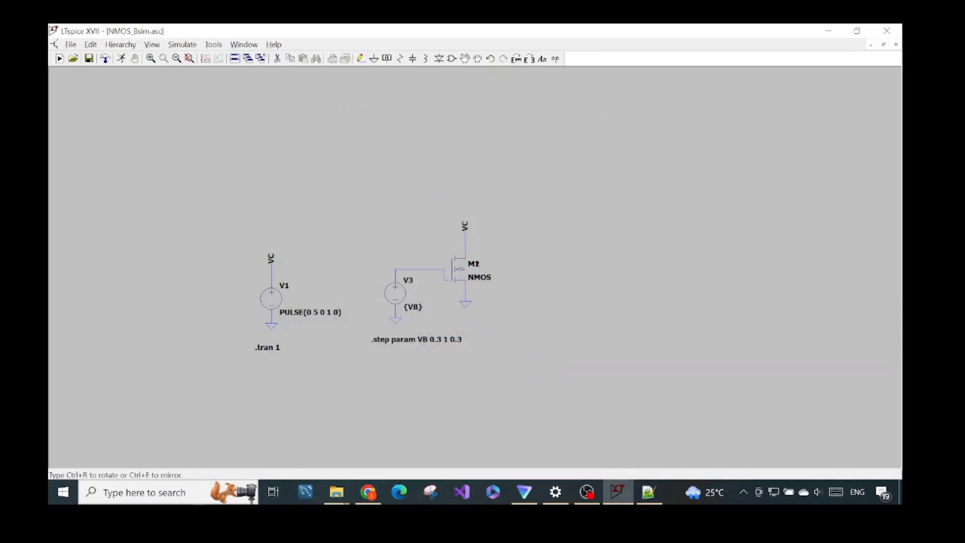
key("F3")
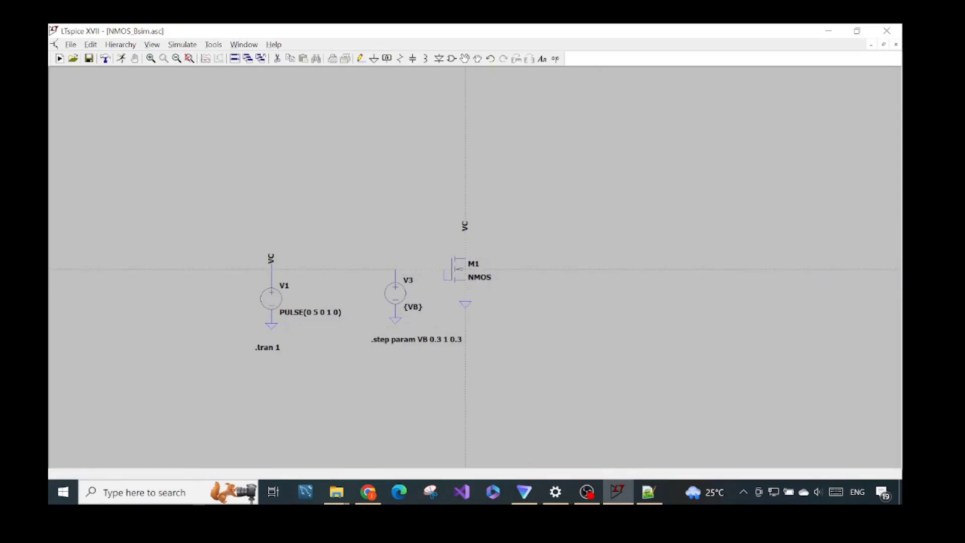
left_click(465, 269)
left_click(530, 268)
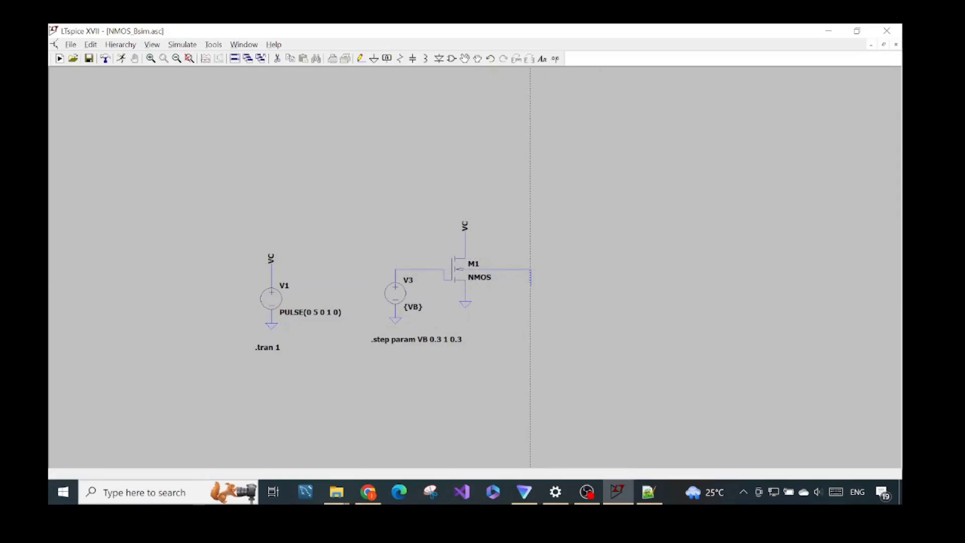
left_click(530, 290)
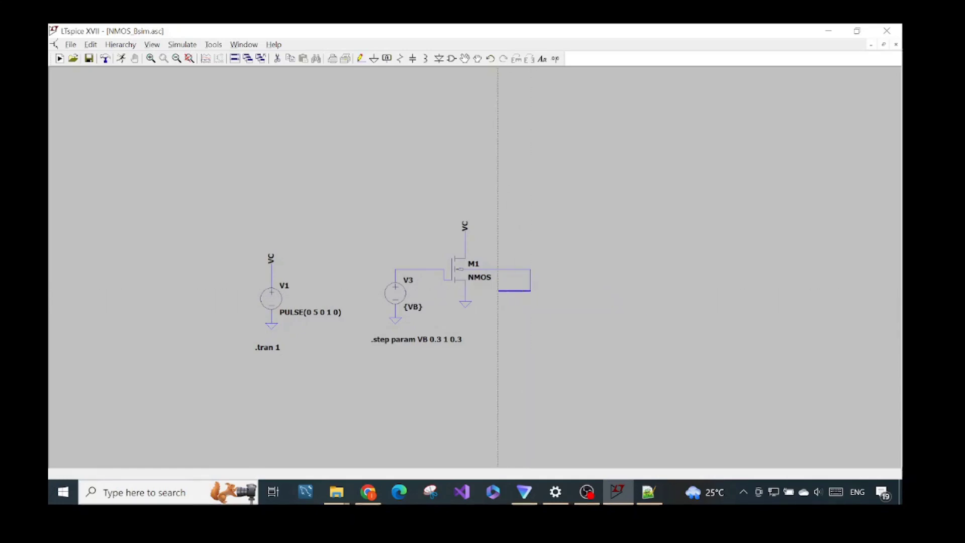
left_click(465, 291)
mouse_move(444, 270)
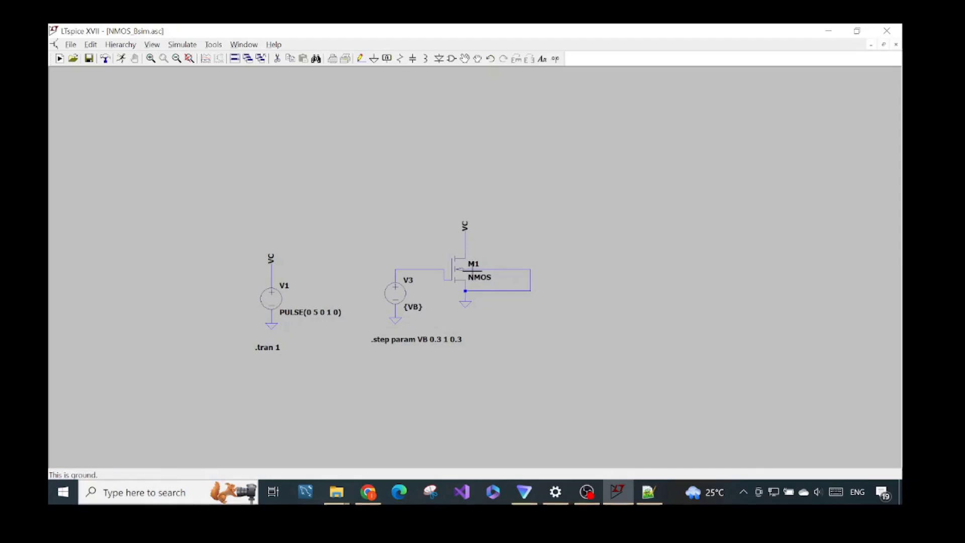
Open the Edit Text on the Schematic dialog for a new SPICE directive
left_click(559, 62)
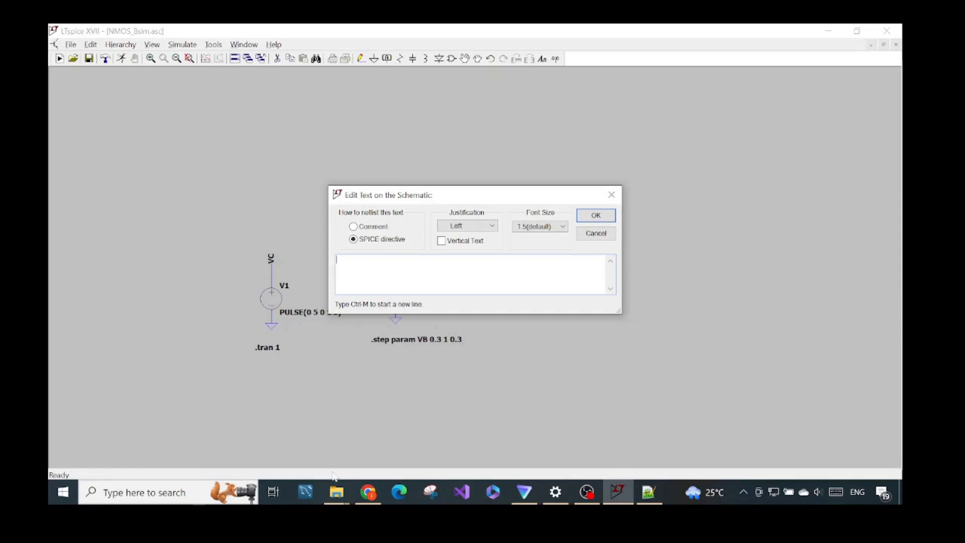
Bring model.card forward in Notepad++ and select the .model n1 nmos definition
mouse_move(335, 488)
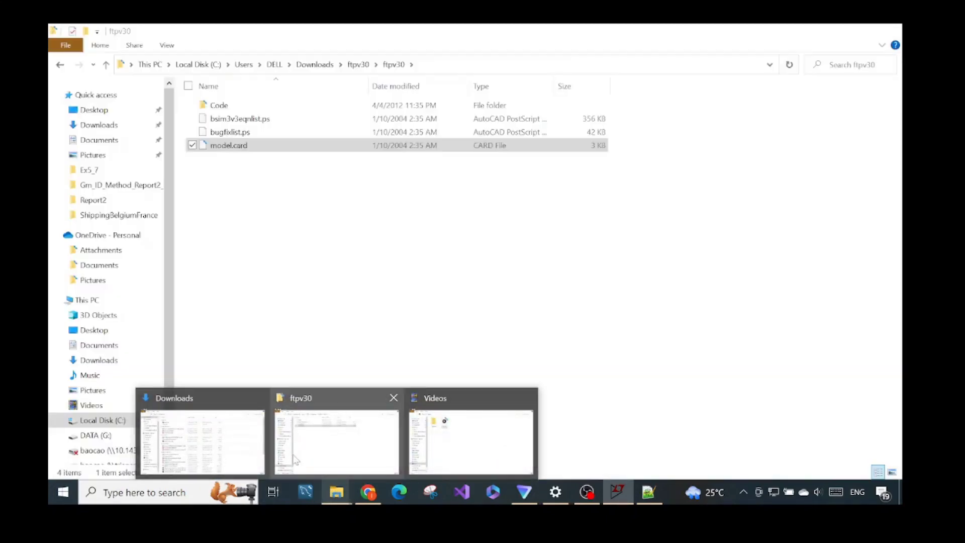
left_click(300, 455)
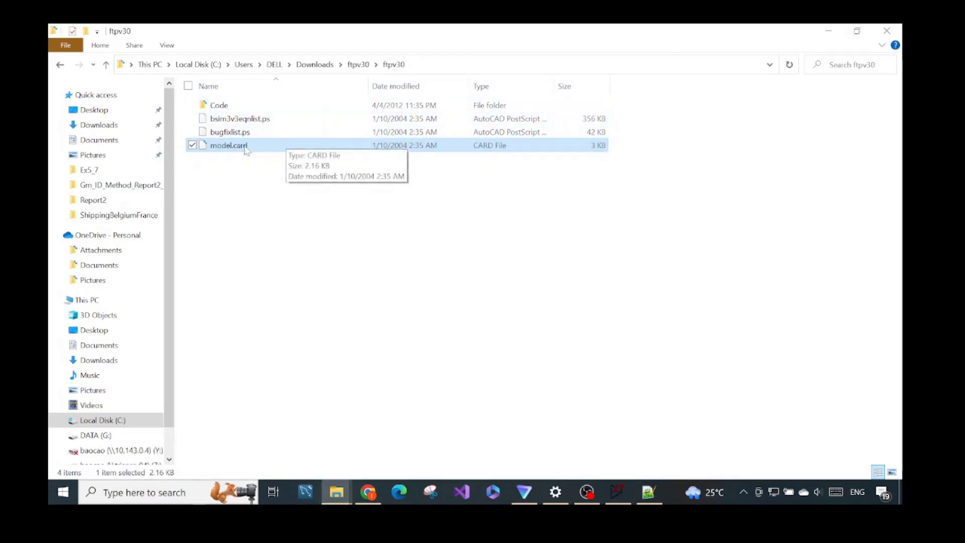
left_click(648, 490)
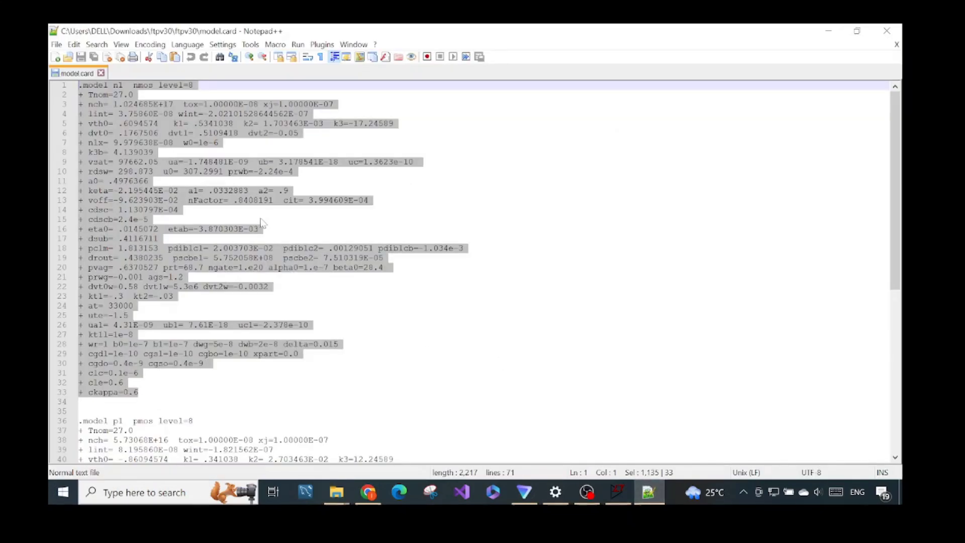
left_click_drag(148, 392, 74, 91)
Paste the n1 model card as a directive, place it below M1, and pan to fit
left_click(617, 491)
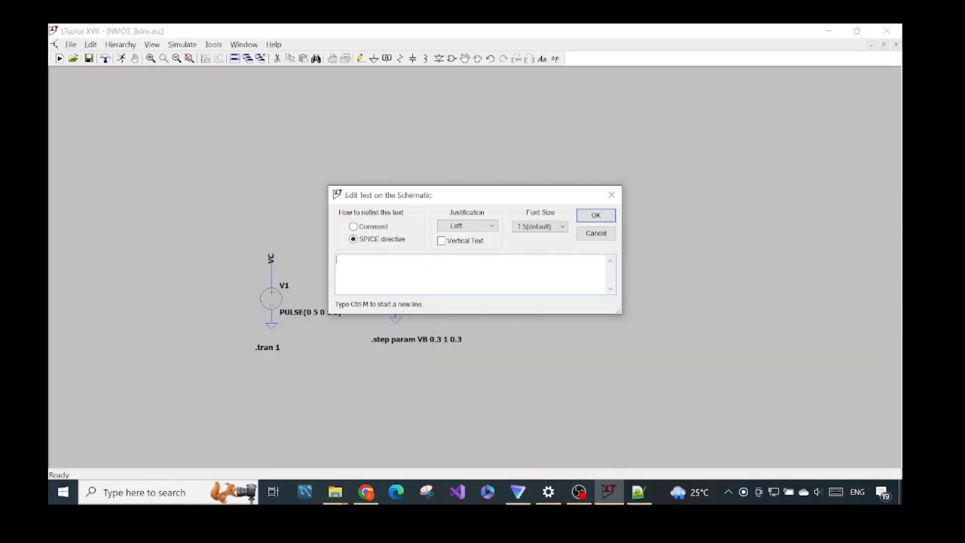
key("ctrl+v")
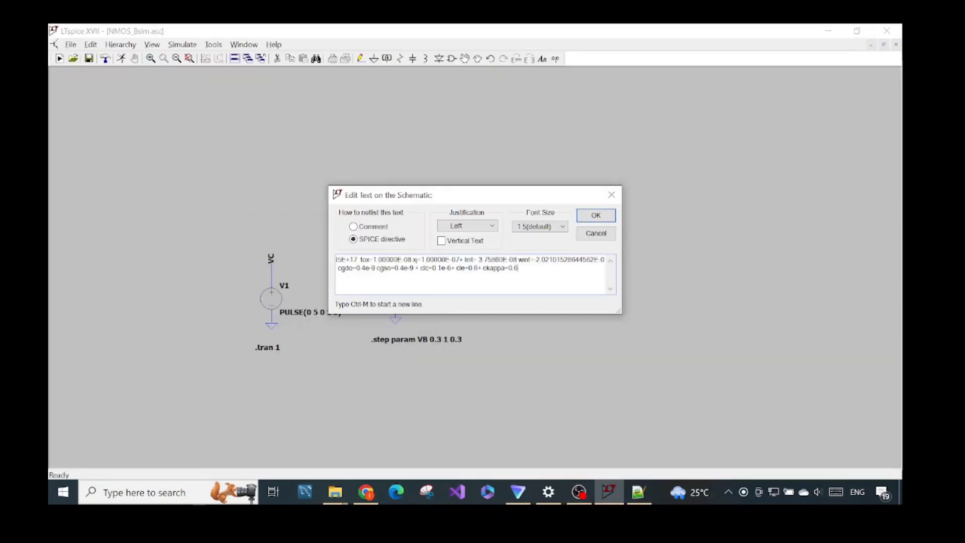
left_click(594, 216)
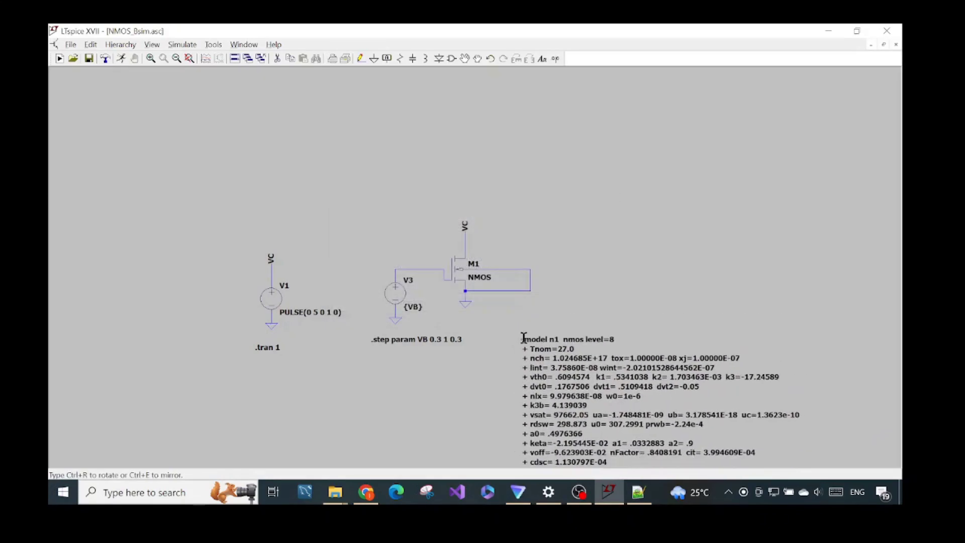
left_click(522, 336)
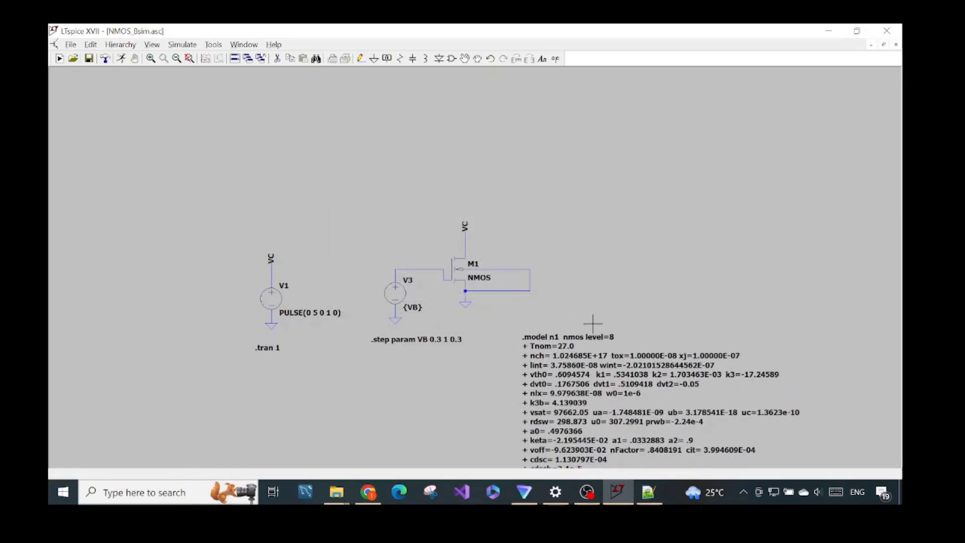
left_click_drag(613, 242, 594, 211)
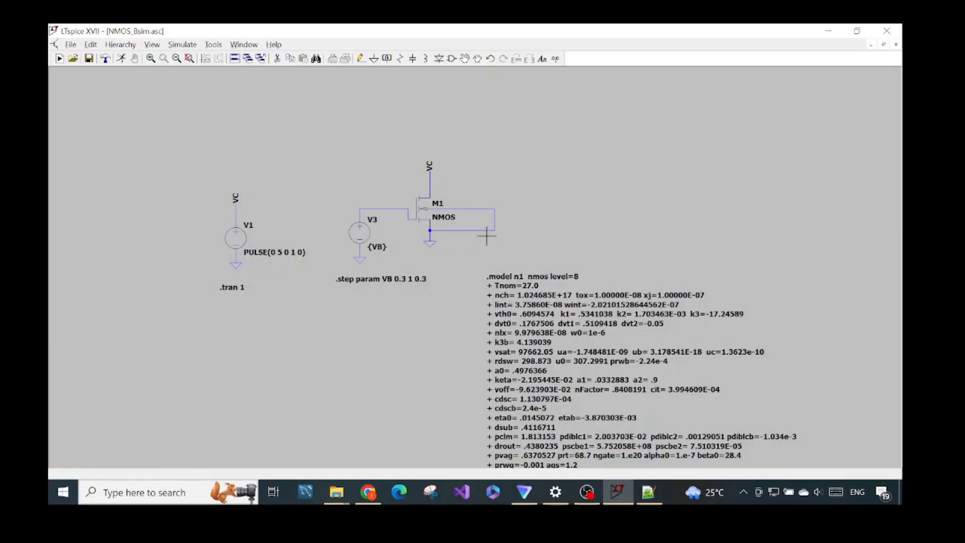
Change M1's Value attribute from NMOS to n1
right_click(423, 215)
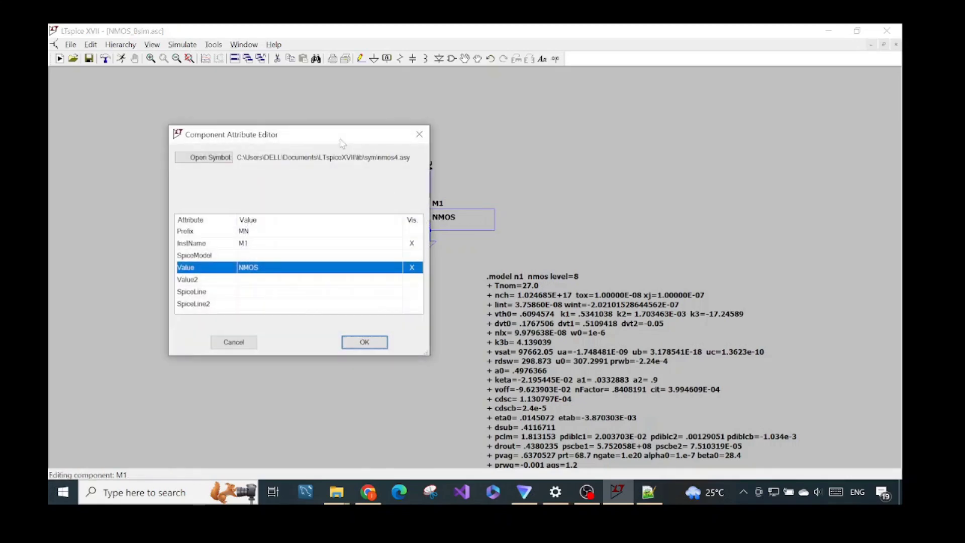
left_click(278, 336)
left_click(278, 337)
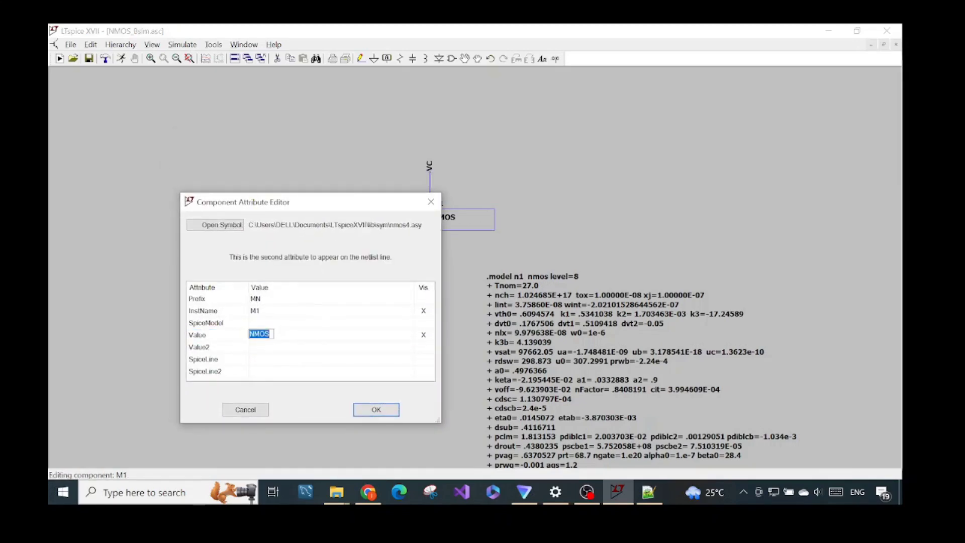
type("n1")
key("Return")
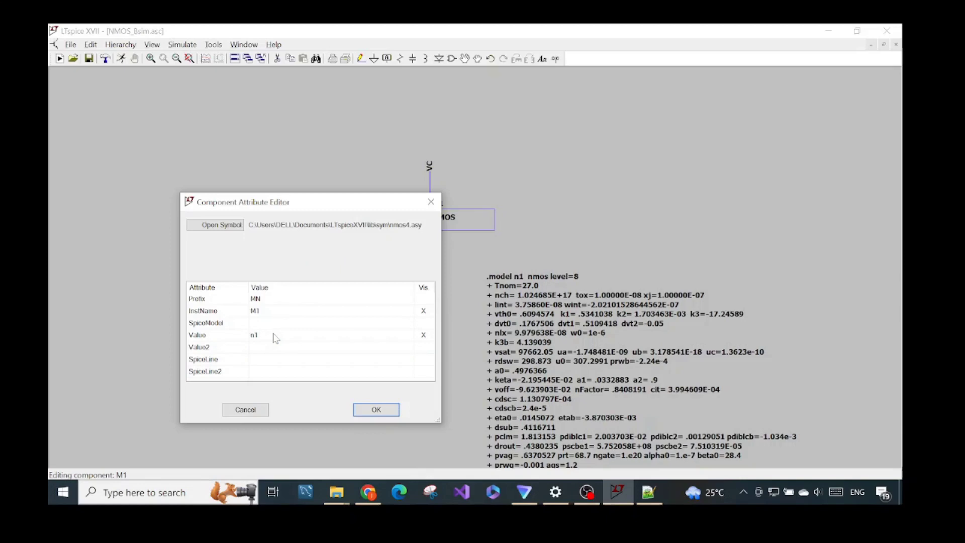
left_click(376, 409)
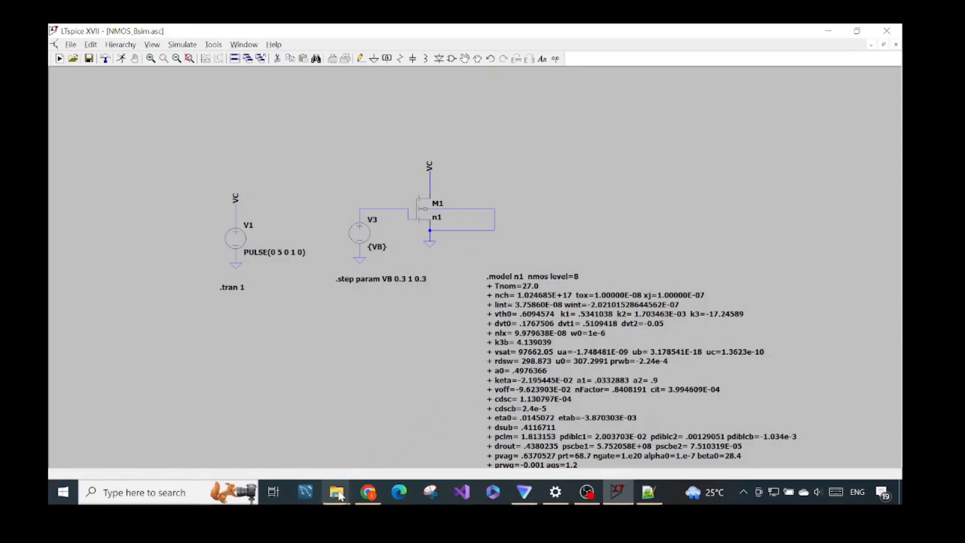
Extract bsim3v395.1.tar.Z in the Code folder and open its bsim3 subfolder
mouse_move(339, 496)
left_click(344, 451)
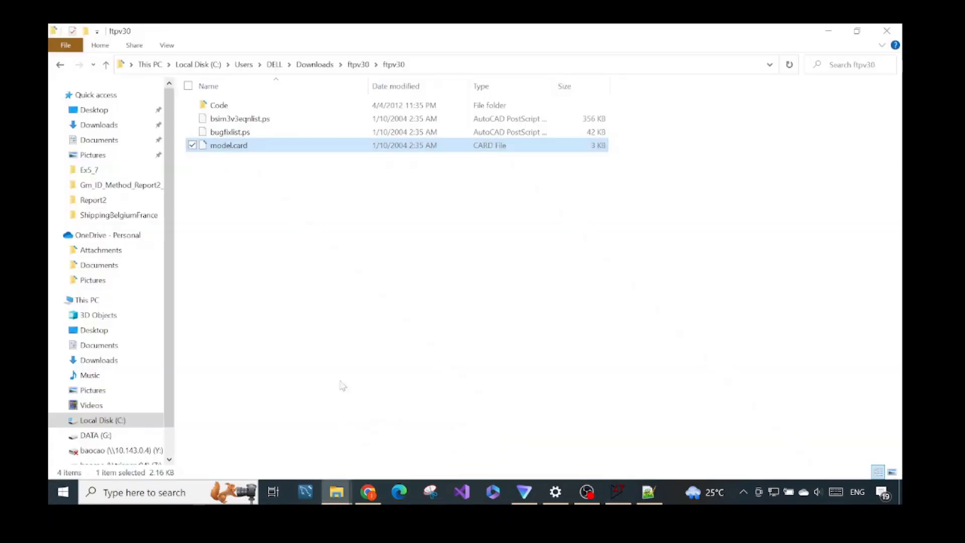
double_click(260, 108)
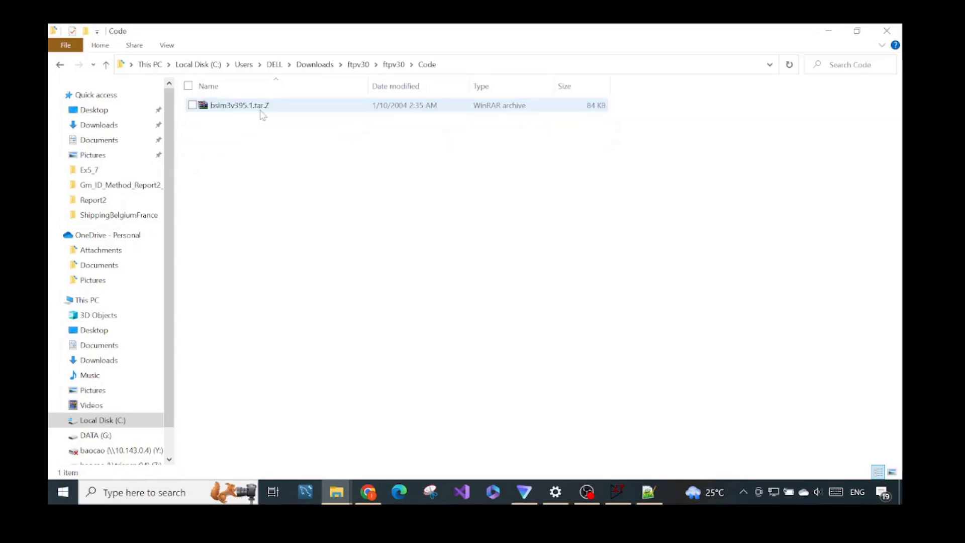
left_click(261, 112)
right_click(261, 112)
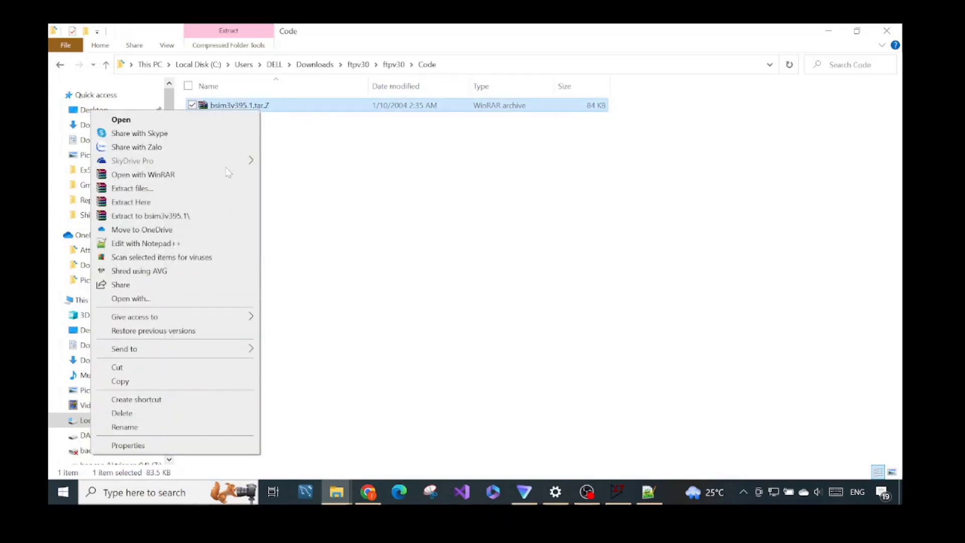
left_click(203, 217)
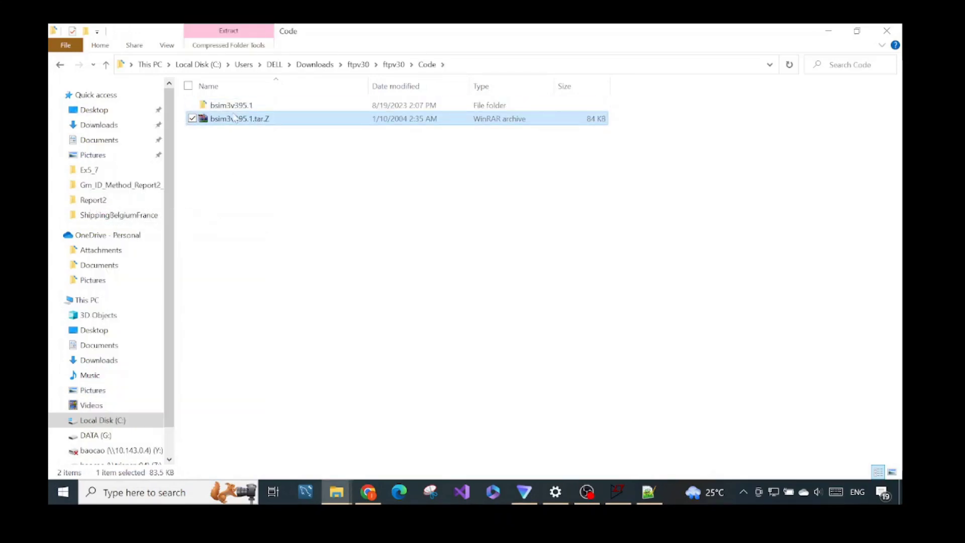
left_click(242, 106)
double_click(242, 106)
double_click(243, 105)
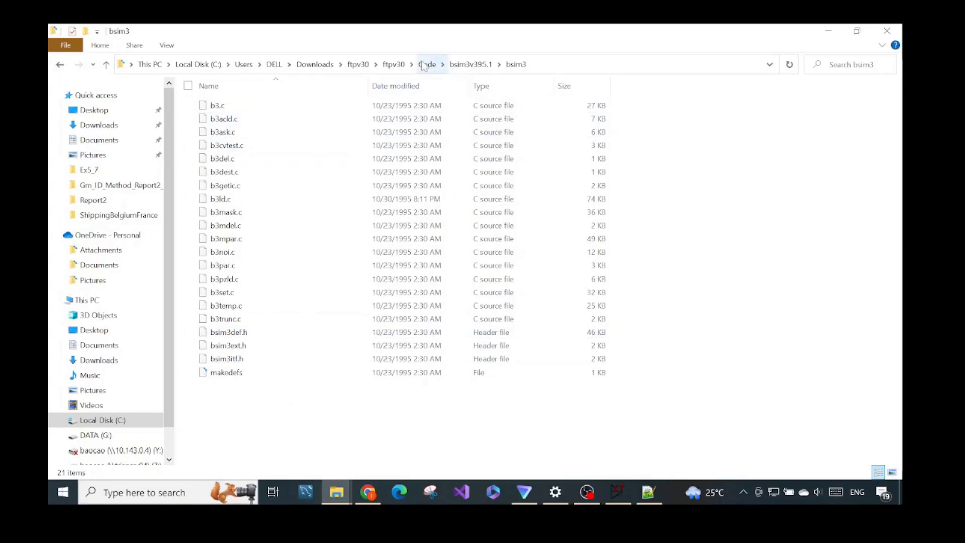
Navigate back into Code › bsim3v395.1 › bsim3 and bring up actions for b3.c
left_click(397, 64)
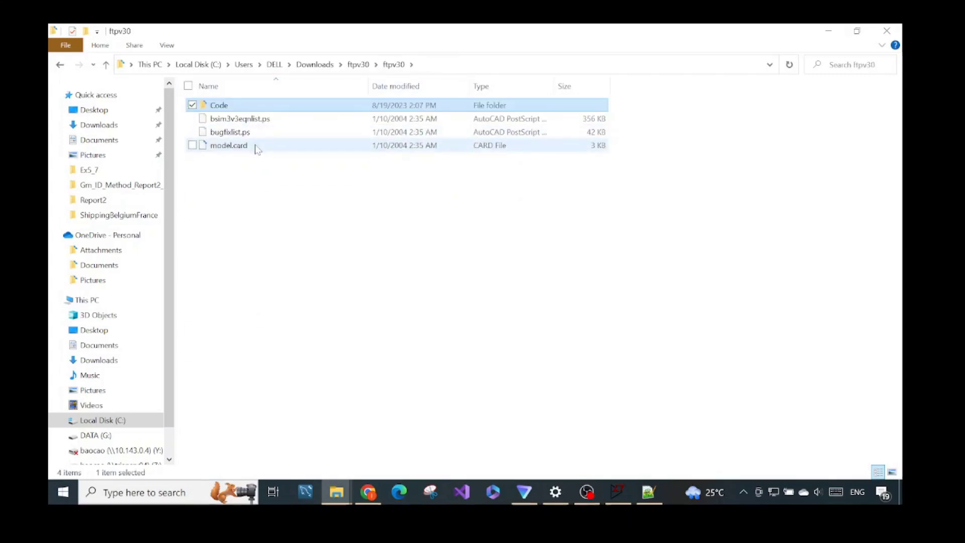
double_click(263, 109)
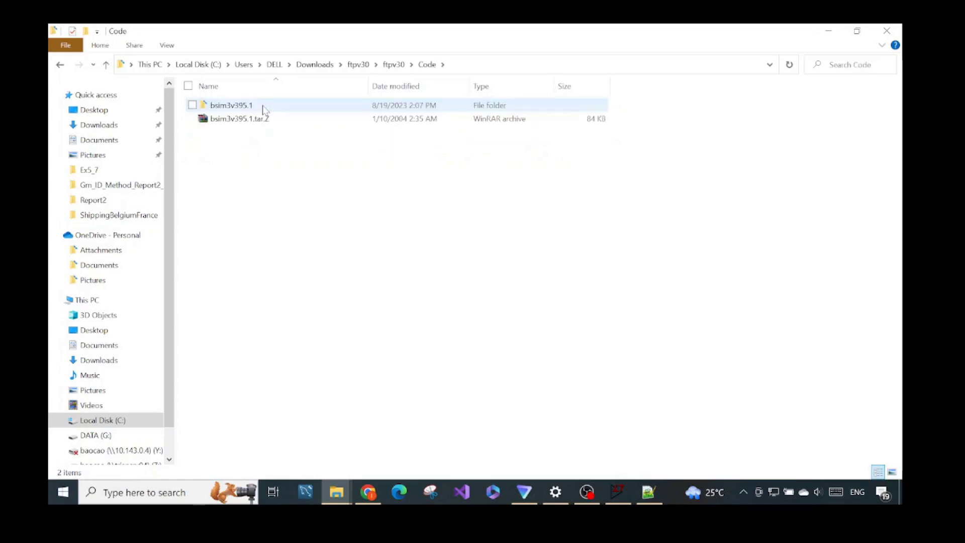
double_click(263, 107)
double_click(264, 106)
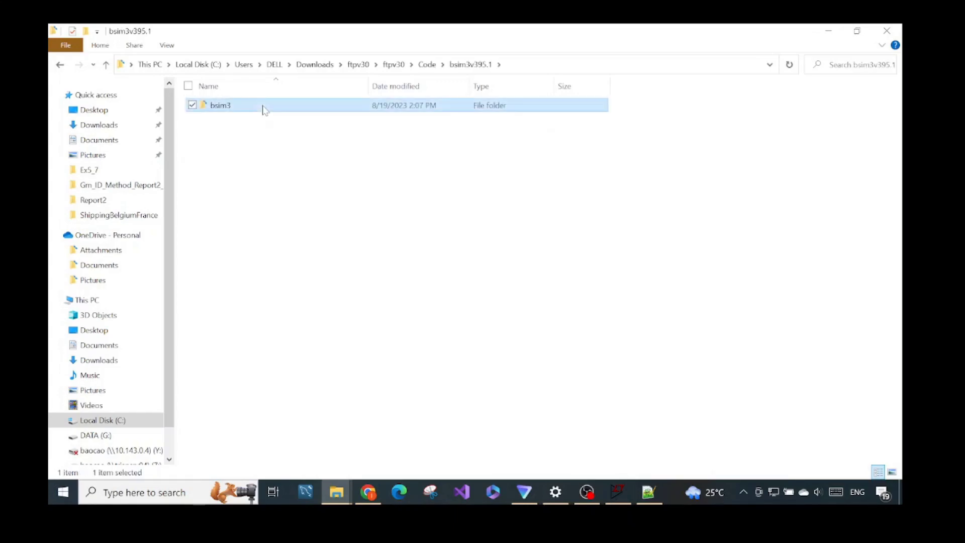
left_click(264, 107)
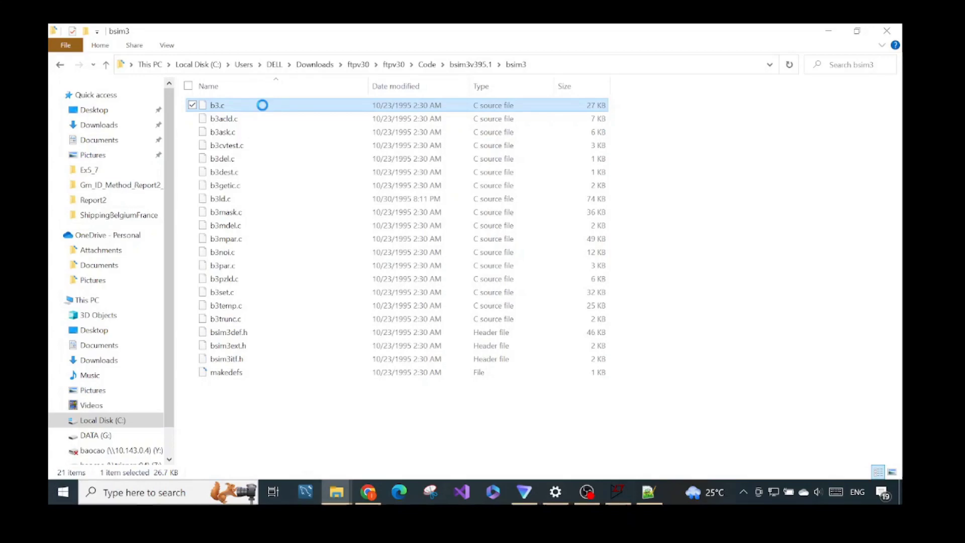
right_click(261, 103)
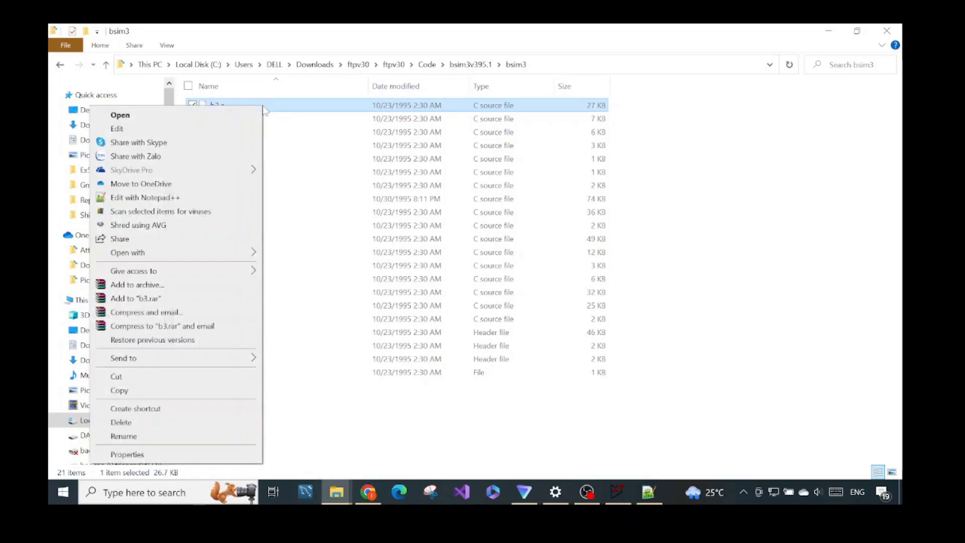
Open b3.c and select the cdsc parameter name on line 44, glancing briefly at LTspice
left_click(226, 197)
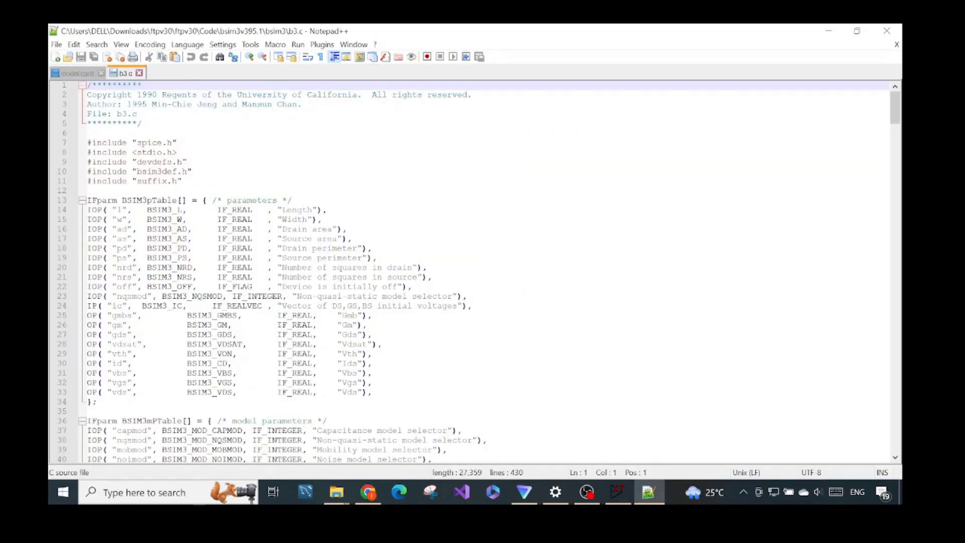
scroll(108, 266, "down", 9)
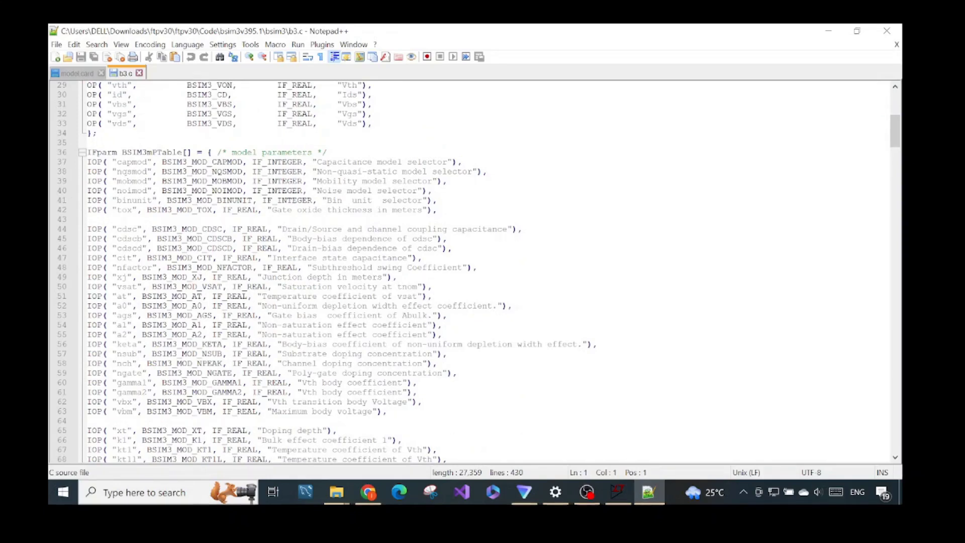
double_click(128, 228)
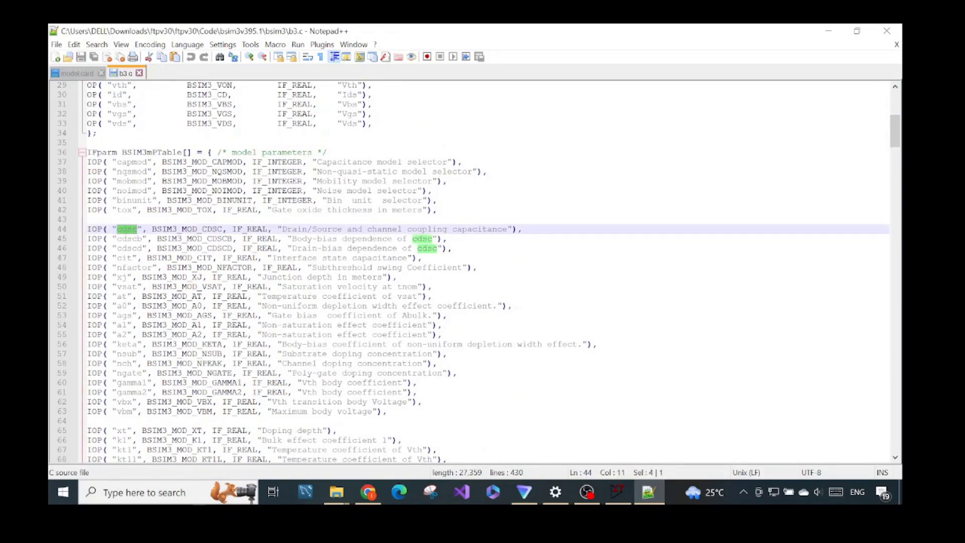
left_click(623, 488)
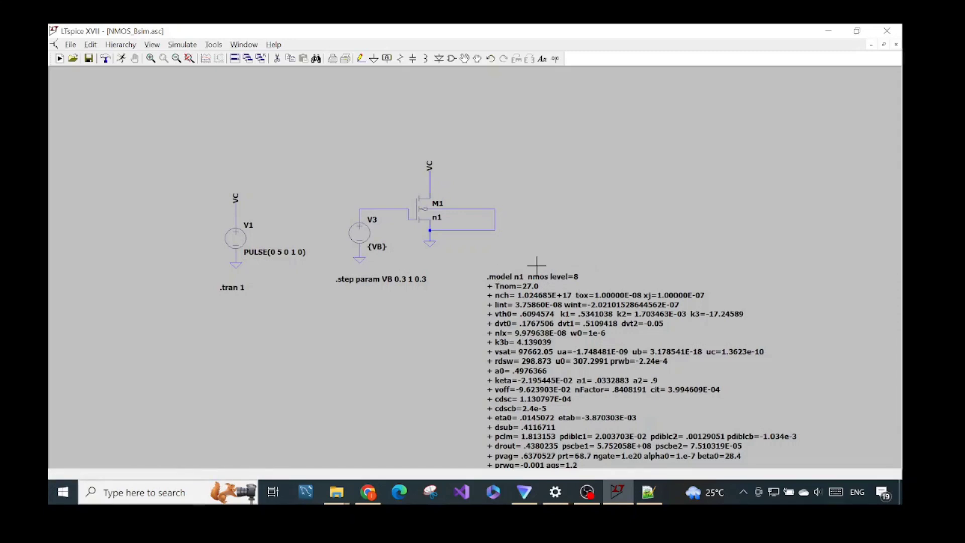
left_click(648, 491)
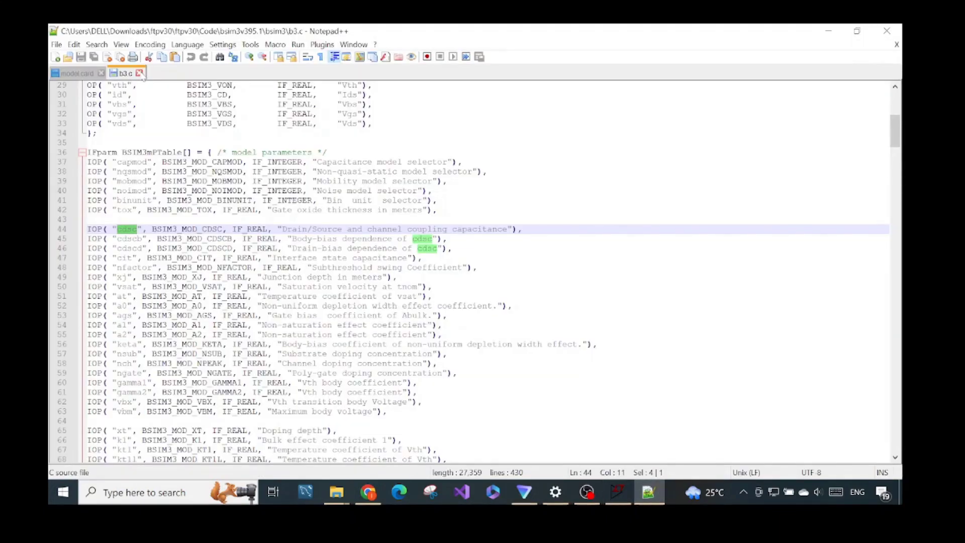
Search b3.c for 'threshold' with the Find box
key("ctrl+f")
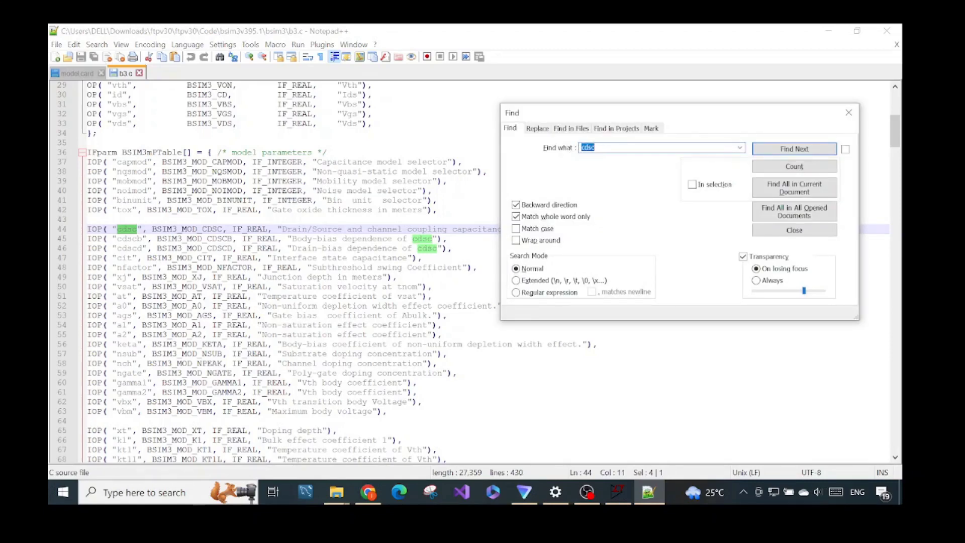
type("thre")
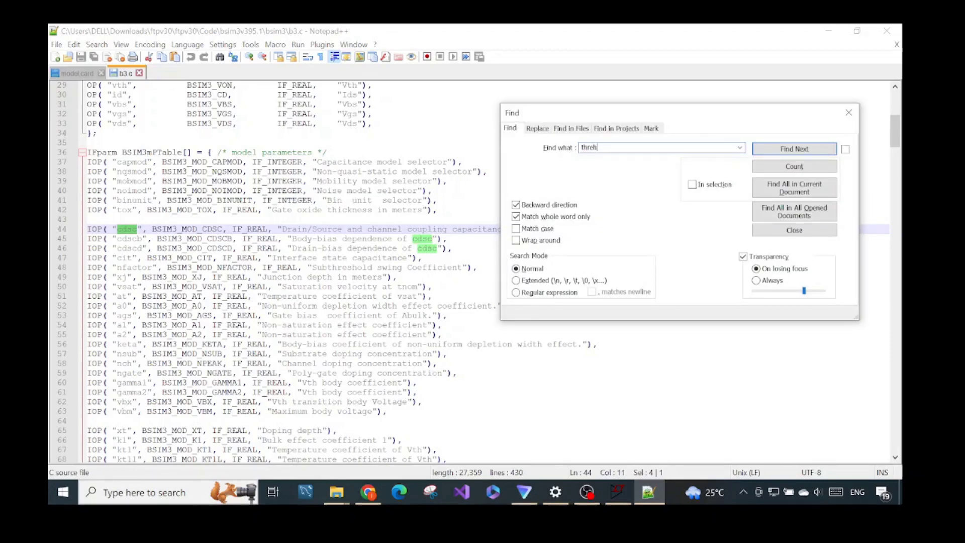
type("shold")
key("Return")
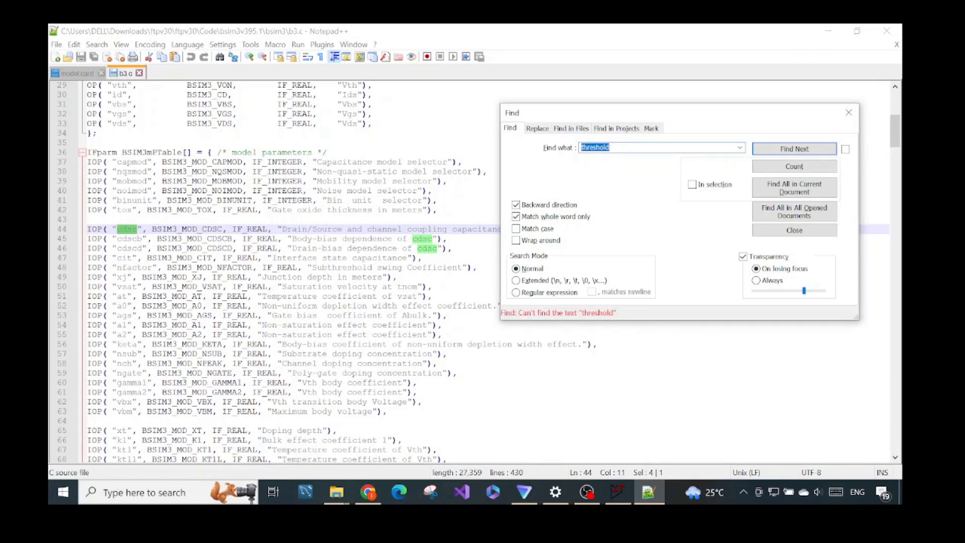
type("threshold")
key("Return")
left_click(849, 112)
left_click(422, 257)
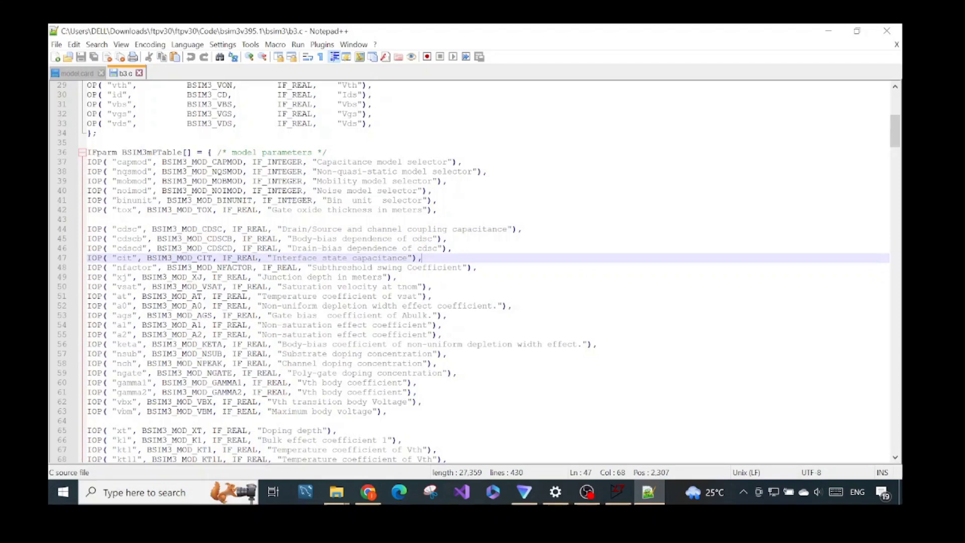
key("ctrl+f")
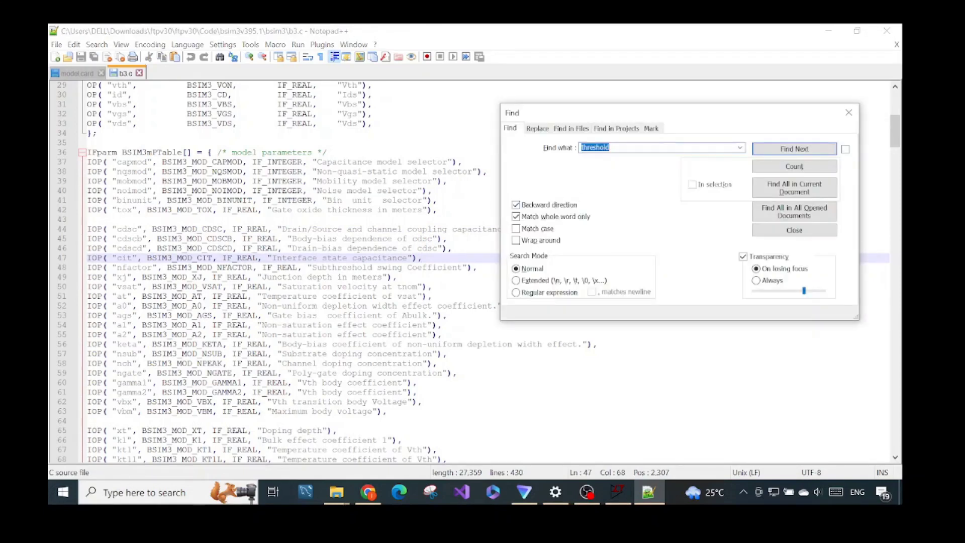
key("Return")
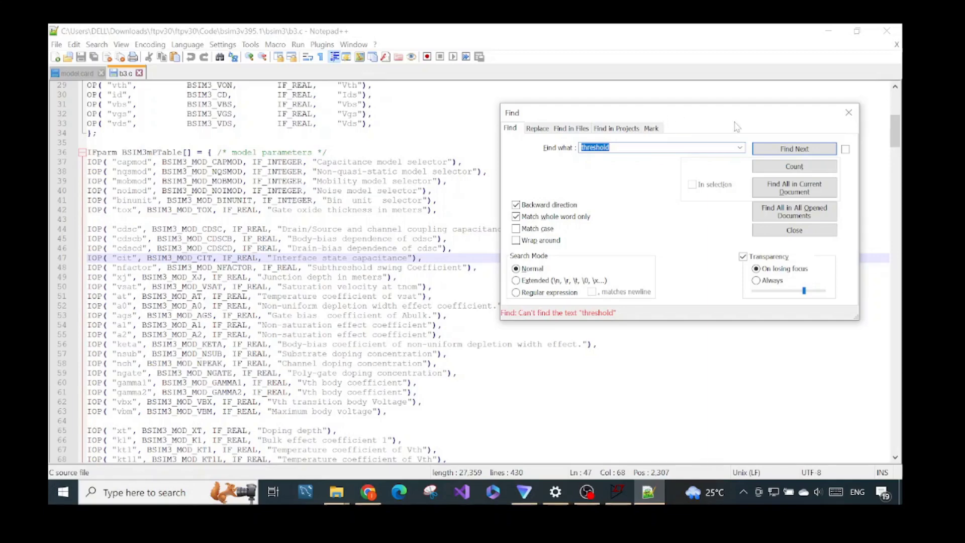
left_click(815, 150)
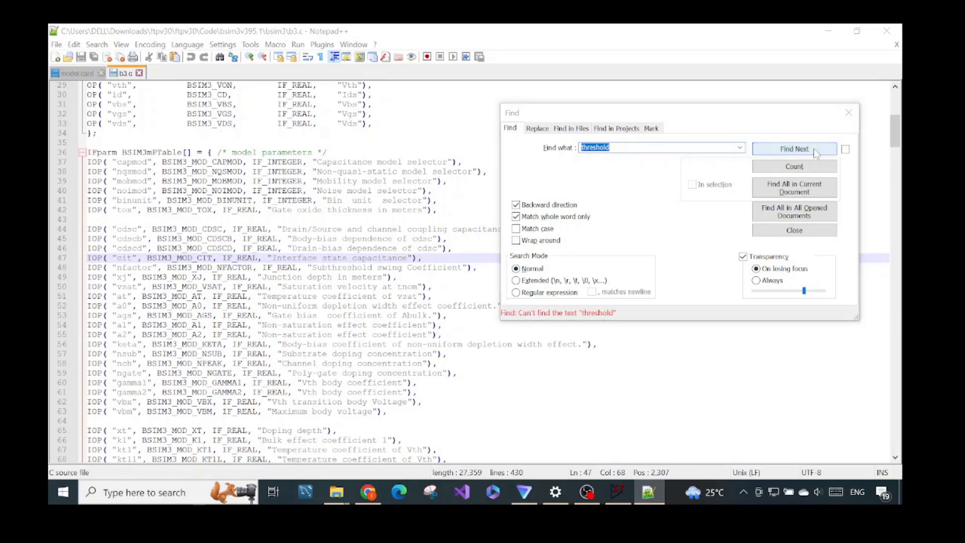
left_click(848, 113)
Search forward from line 44 to the vth0 Threshold voltage entry on line 83, then return to LTspice
scroll(848, 115, "down", 9)
scroll(472, 271, "down", 5)
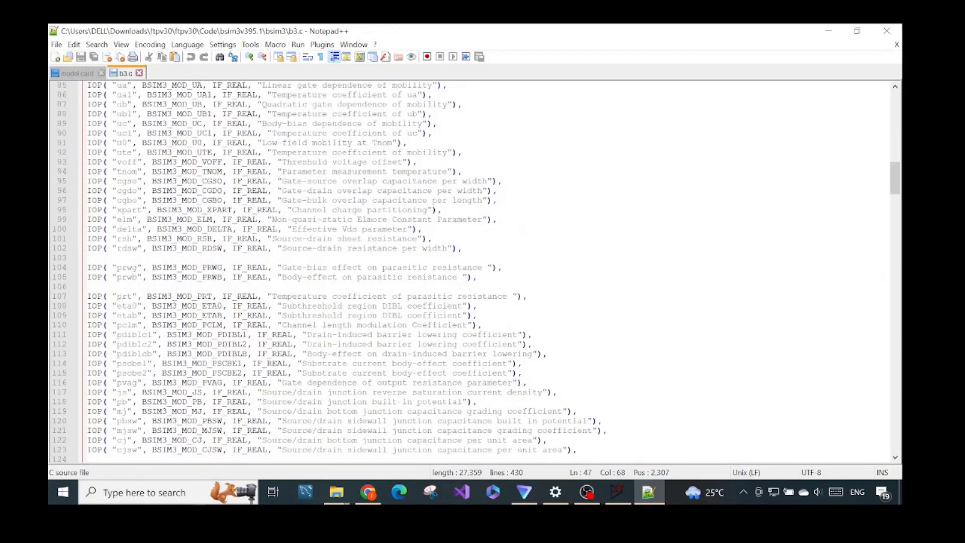
scroll(473, 271, "up", 20)
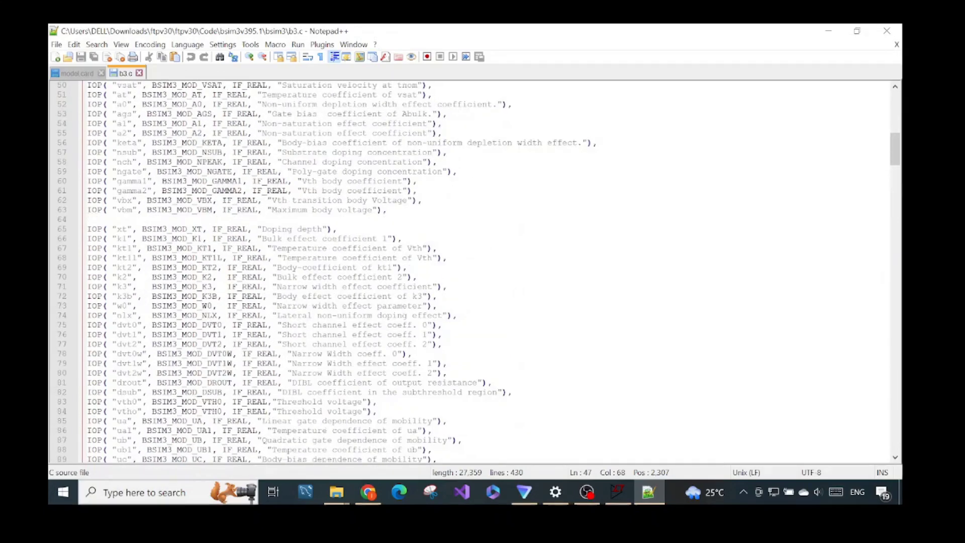
scroll(473, 271, "down", 8)
left_click(522, 229)
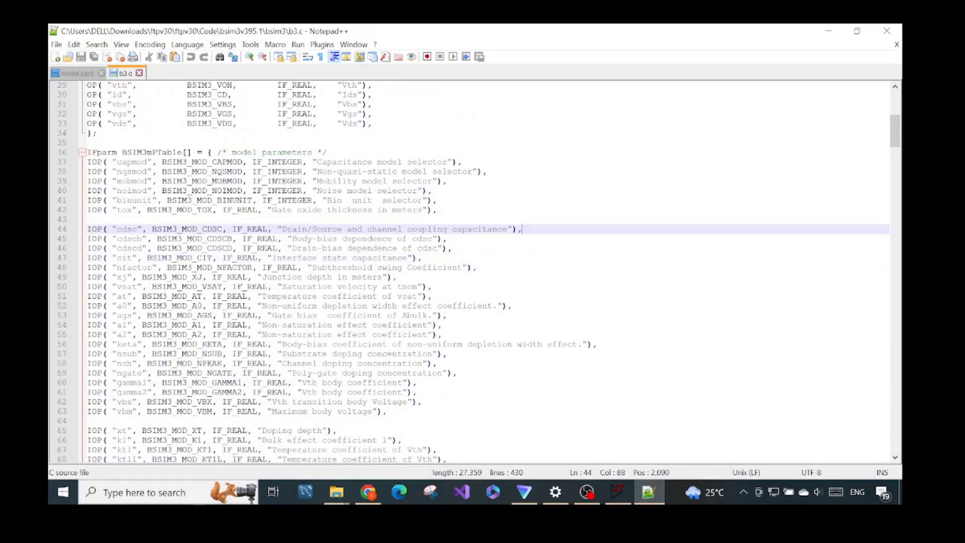
key("ctrl+f")
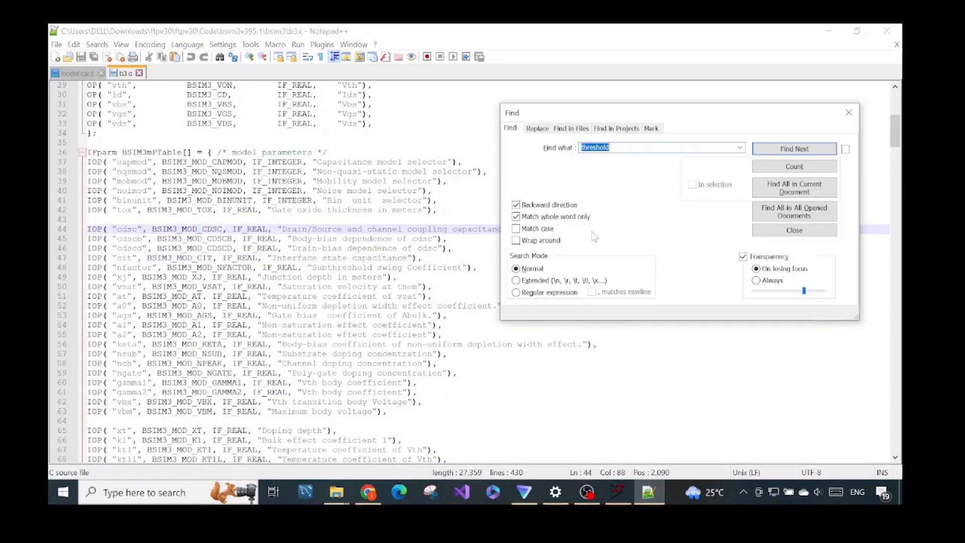
left_click(516, 205)
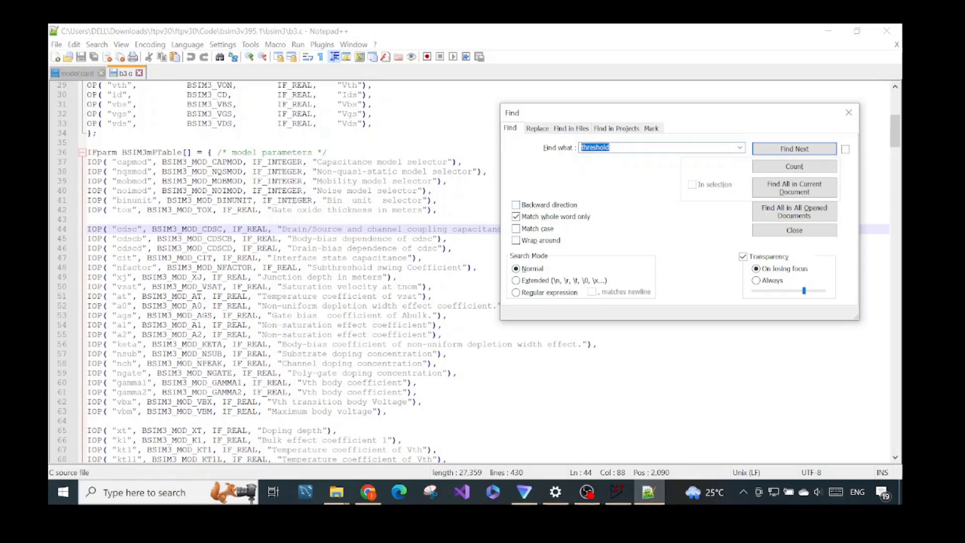
left_click(794, 149)
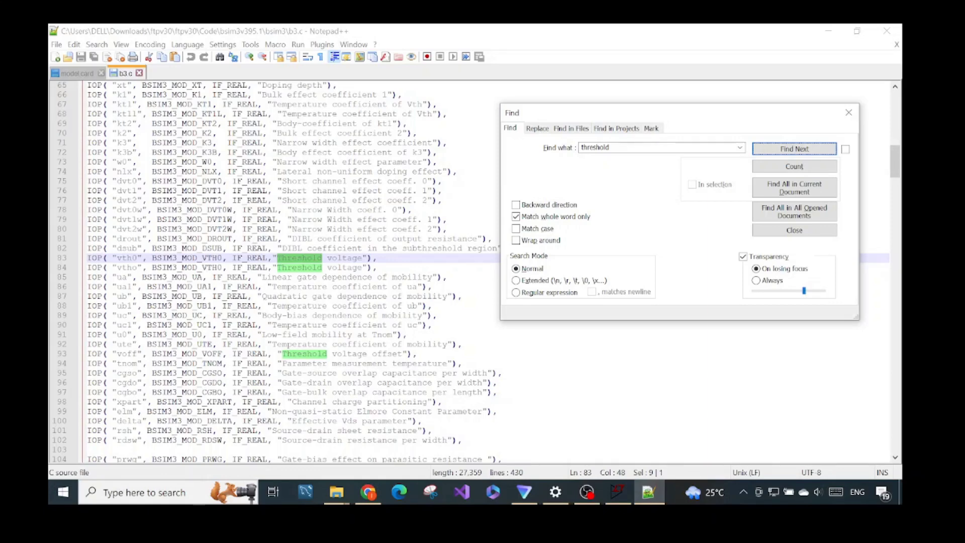
key("alt+Tab")
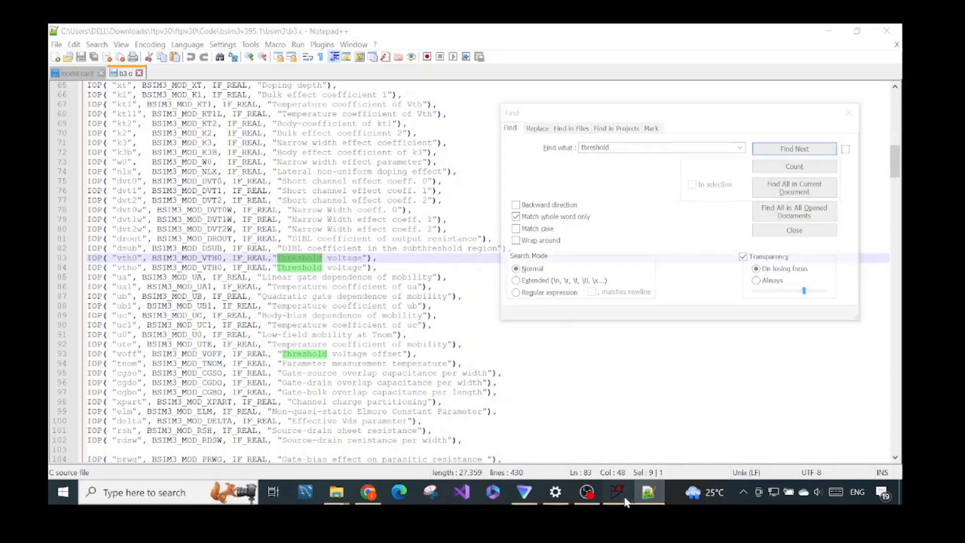
scroll(540, 352, "up", 1)
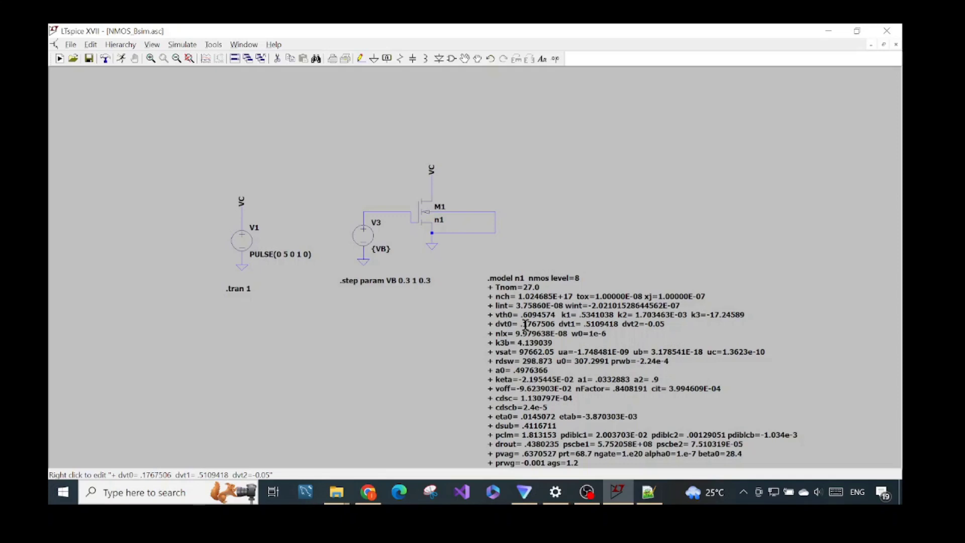
Edit the .step directive so the VB sweep reads 0.5 to 1 in 0.1 steps
right_click(388, 282)
left_click_drag(454, 171, 301, 278)
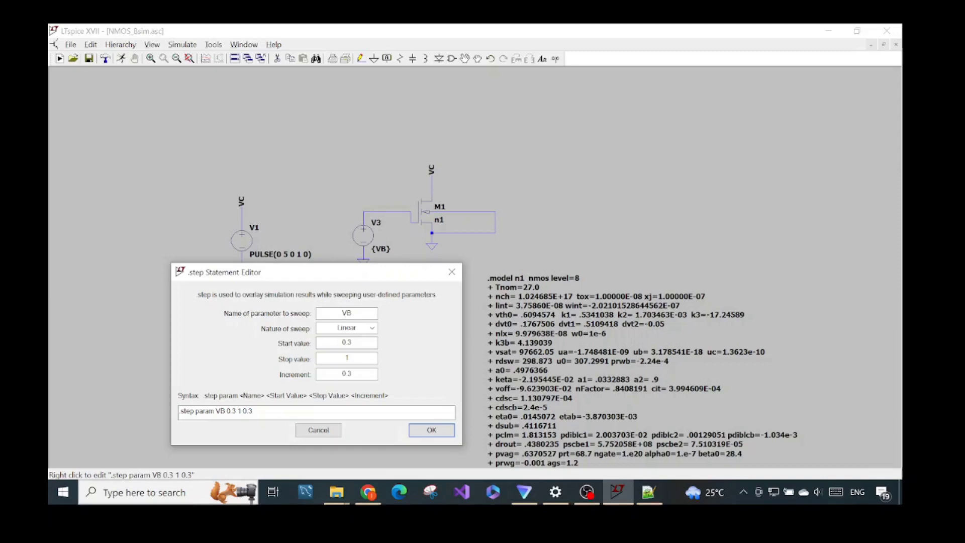
key("BackSpace")
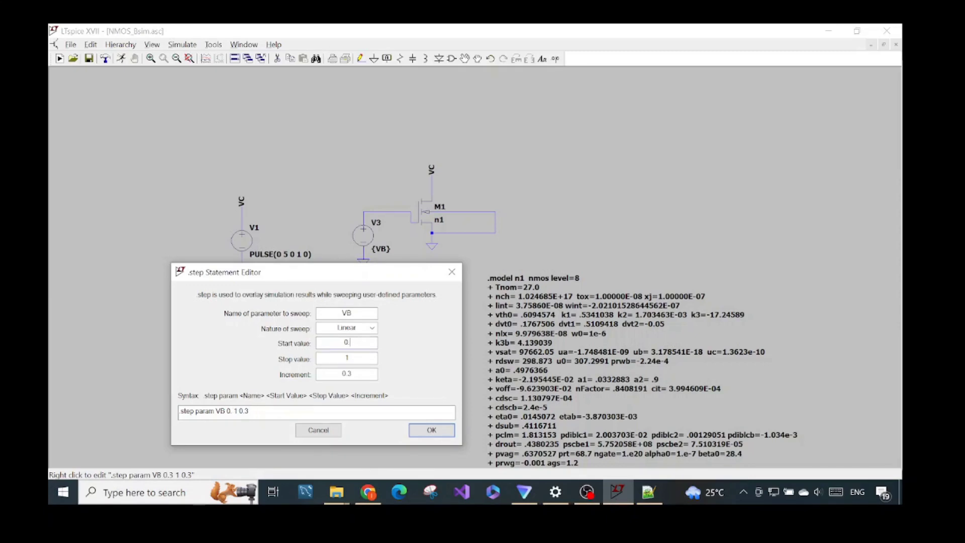
type("5")
Apply the new VB sweep, run the simulation and plot Id(M1)
left_click(432, 429)
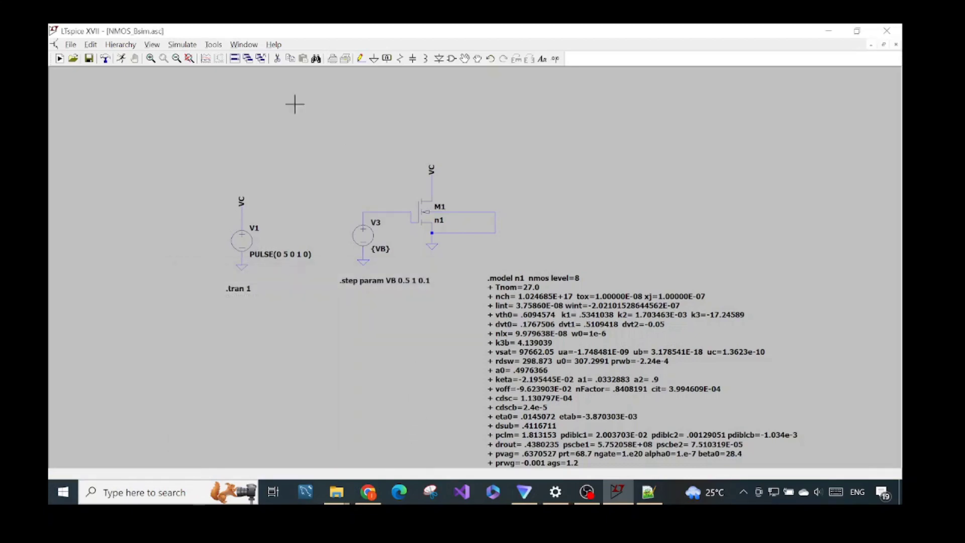
left_click(181, 44)
left_click(183, 60)
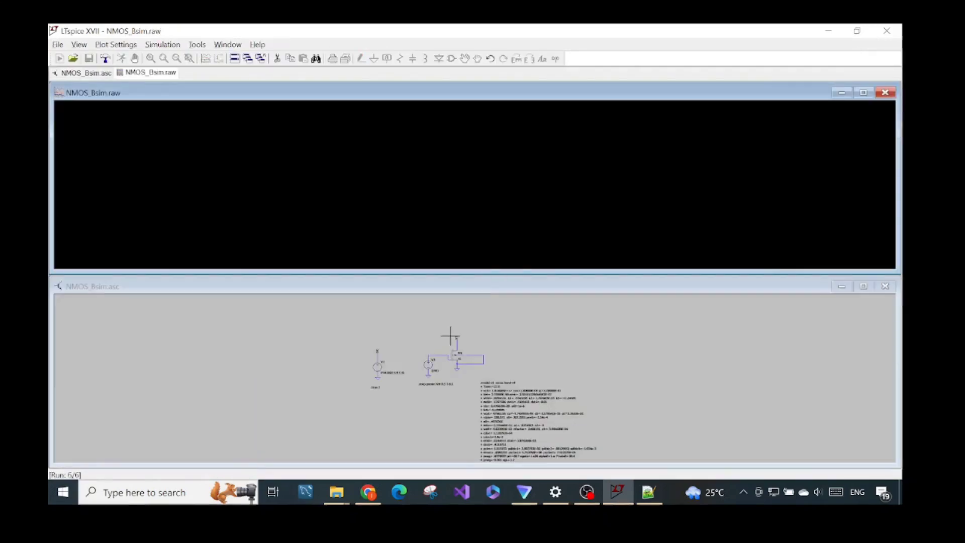
scroll(452, 337, "up", 4)
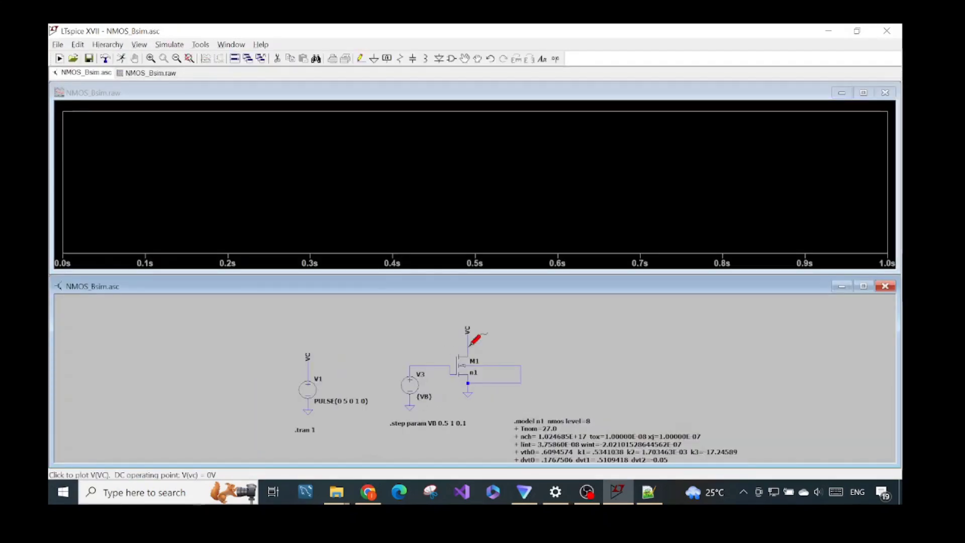
left_click(471, 343)
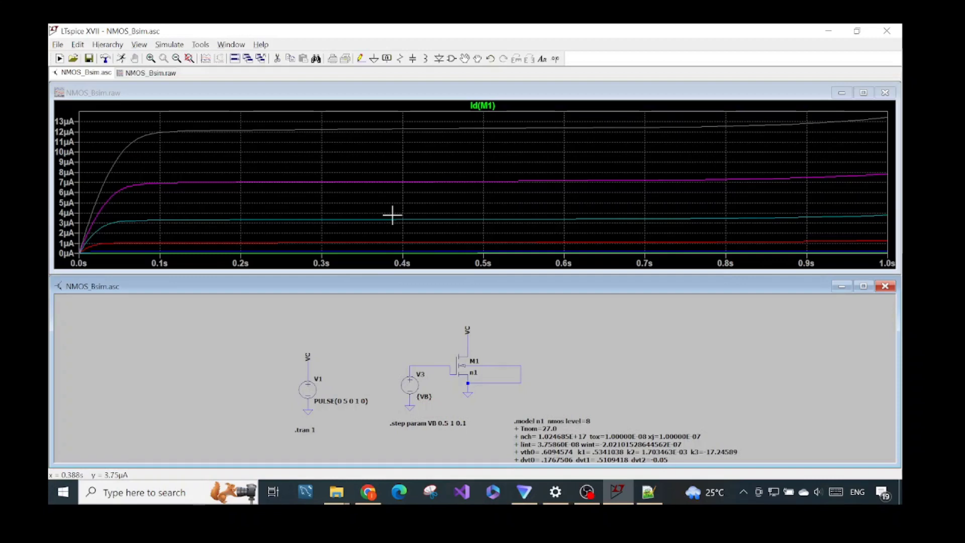
Show the step legend of Vb runs and move it to the plot's upper right
right_click(525, 161)
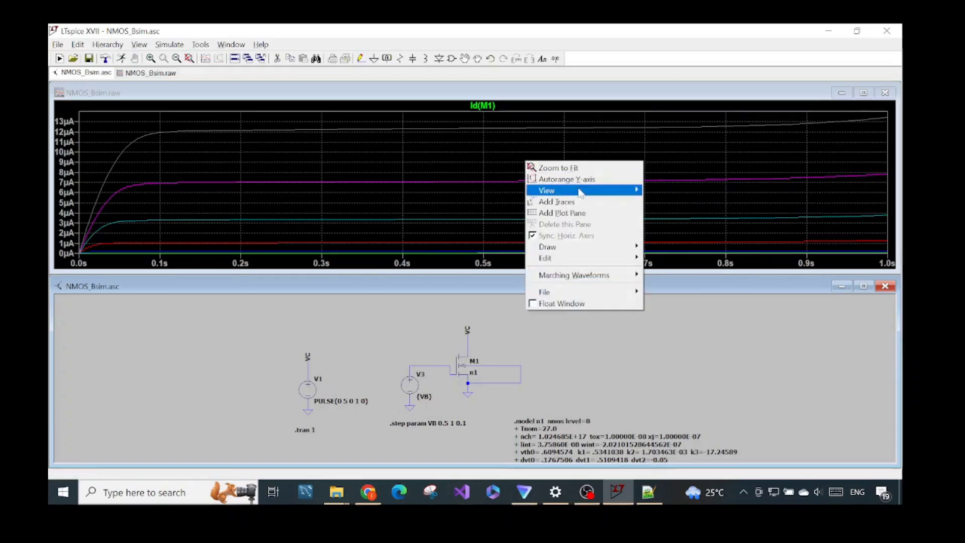
mouse_move(581, 192)
left_click(679, 236)
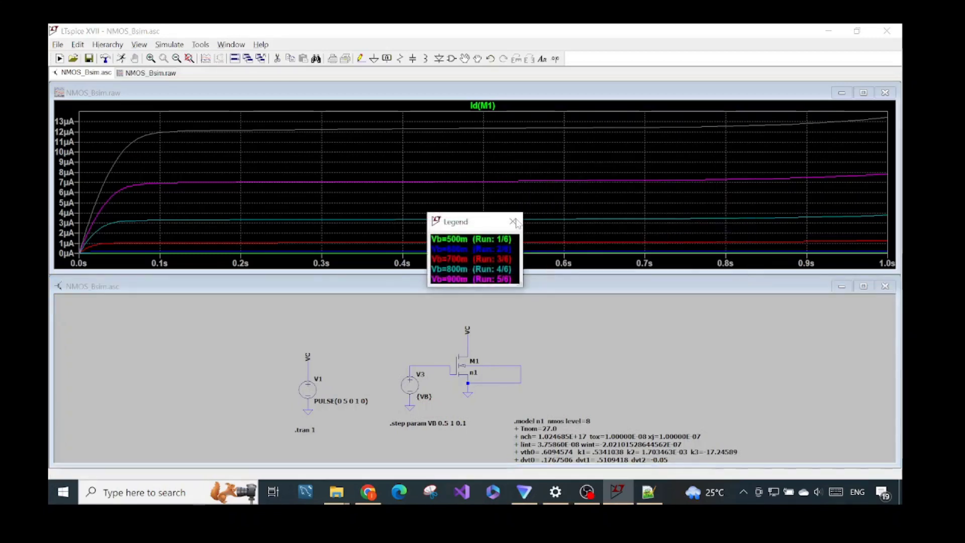
left_click_drag(486, 221, 620, 140)
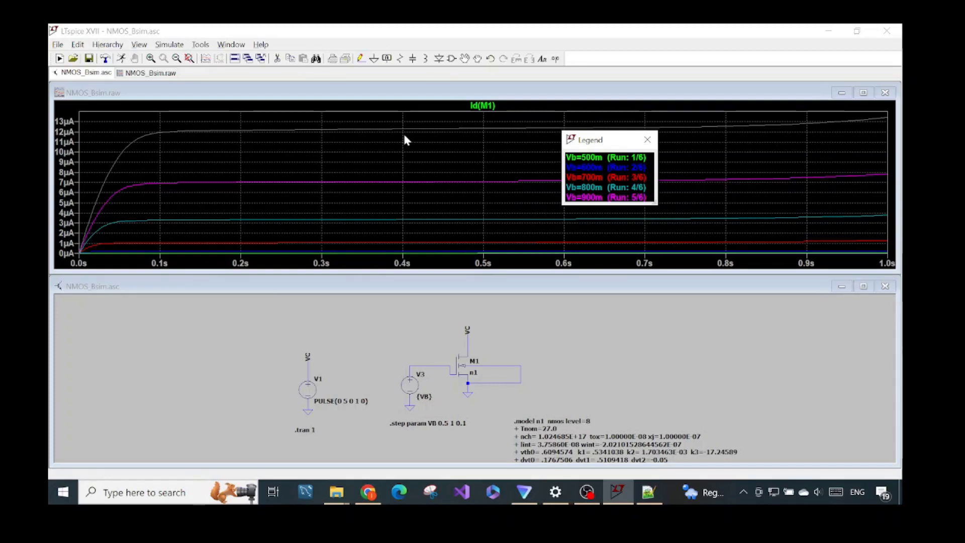
Close the Vb legend and pan across the schematic to review the circuit and .model lines
left_click(649, 141)
scroll(637, 385, "up", 2)
scroll(649, 380, "up", 2)
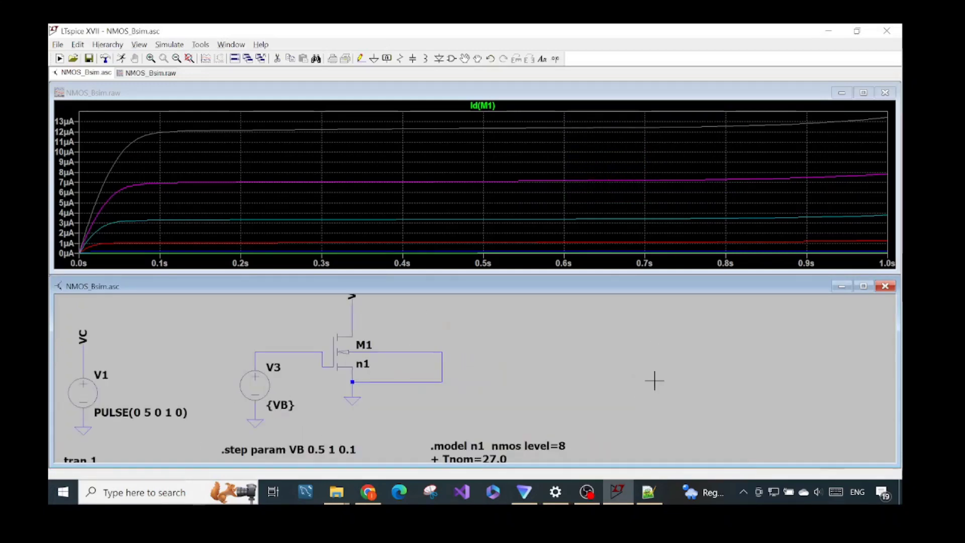
left_click_drag(652, 379, 538, 370)
scroll(539, 372, "down", 2)
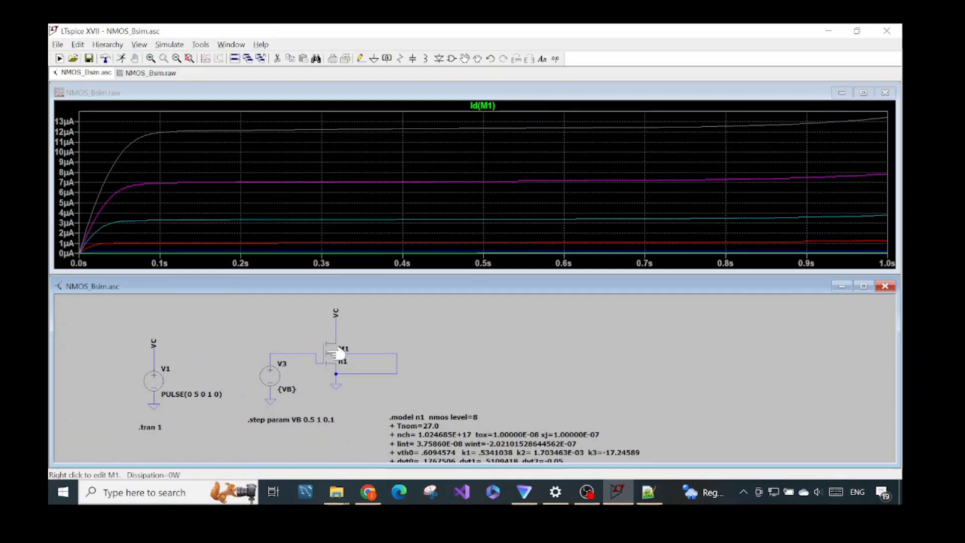
left_click_drag(641, 390, 502, 394)
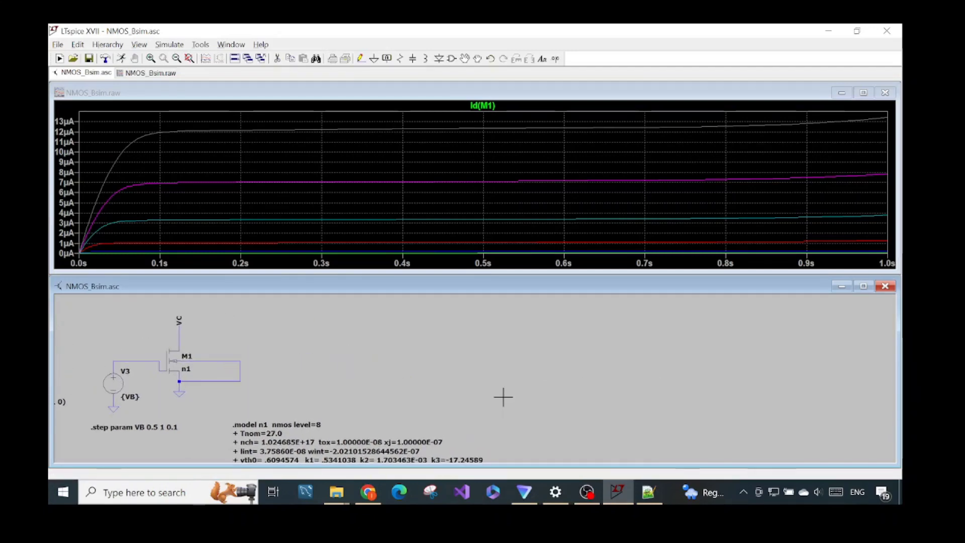
left_click_drag(533, 423, 670, 420)
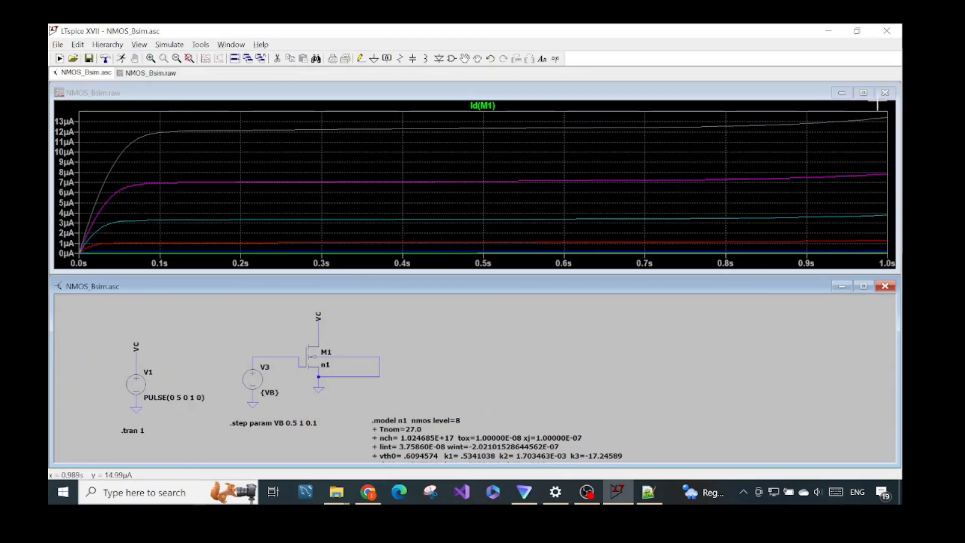
Close the Id(M1) plot, maximize the schematic and box-select the sources, transistor and directives
left_click(885, 93)
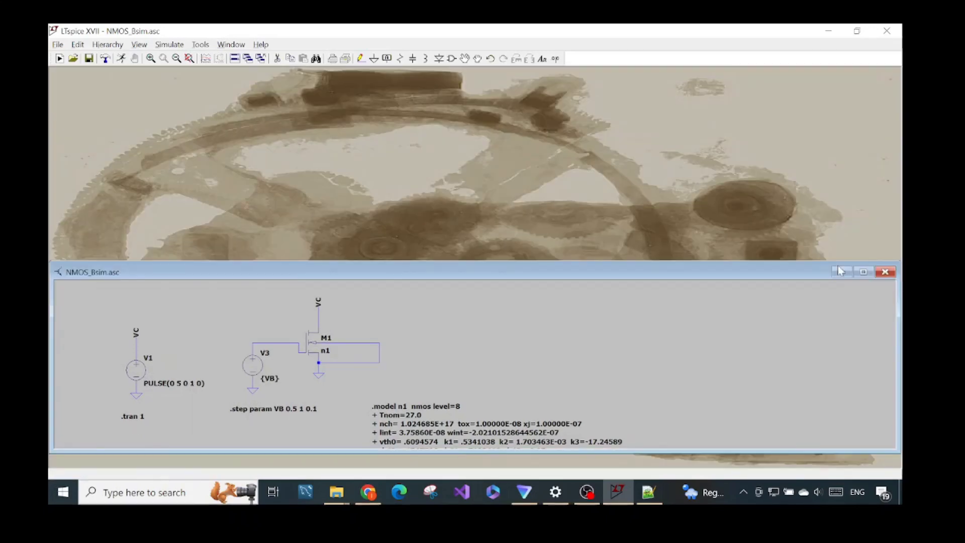
left_click(863, 272)
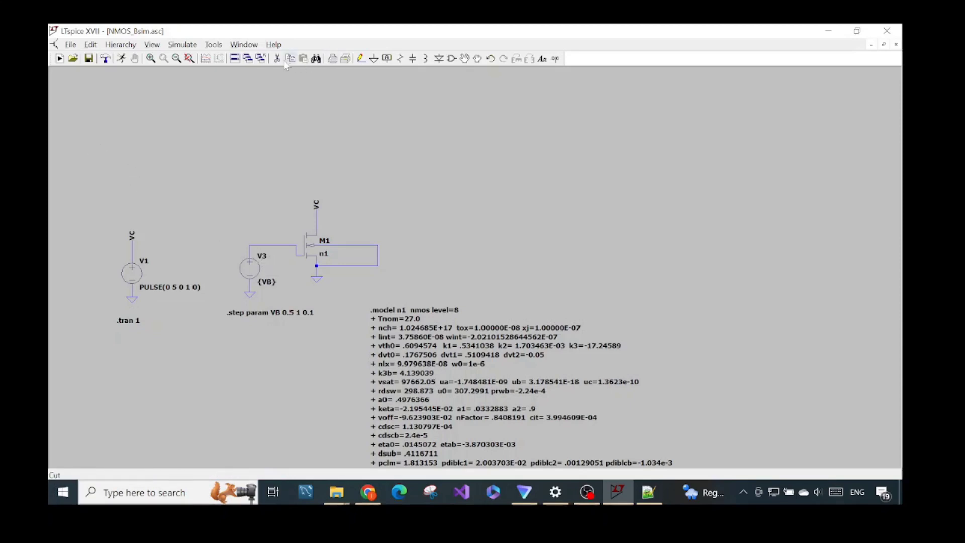
left_click_drag(81, 167, 686, 407)
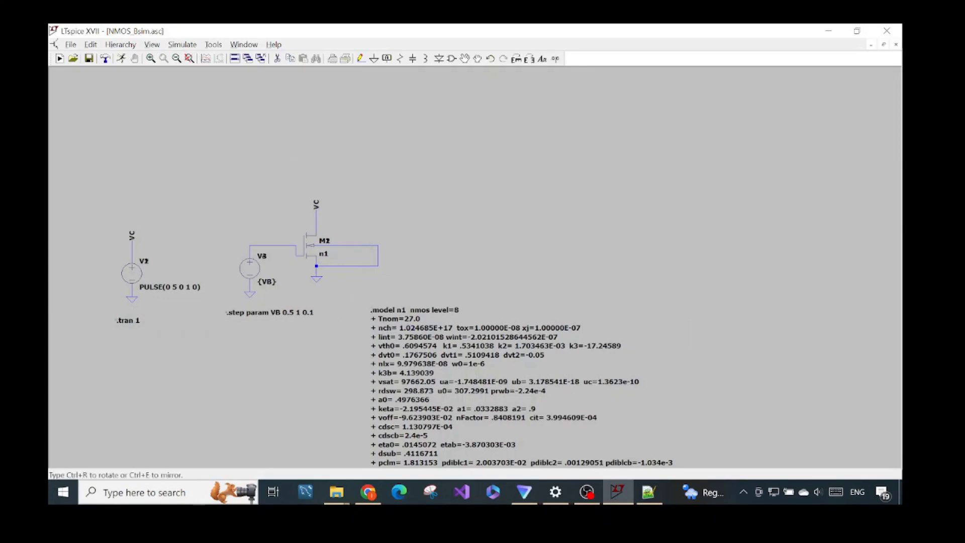
Create a new schematic with the copied circuit and delete the n1 transistor M1 and its loop wires
left_click(70, 45)
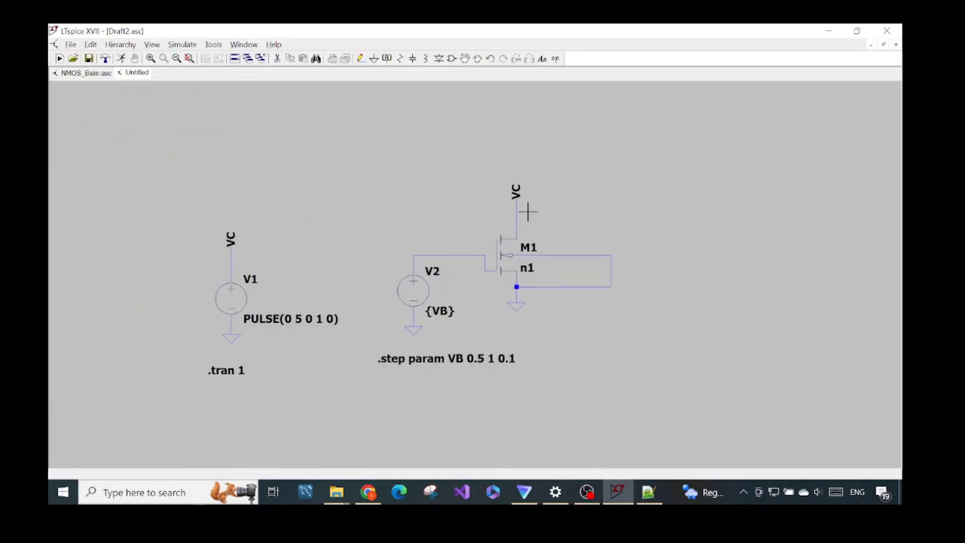
key("Delete")
left_click(510, 256)
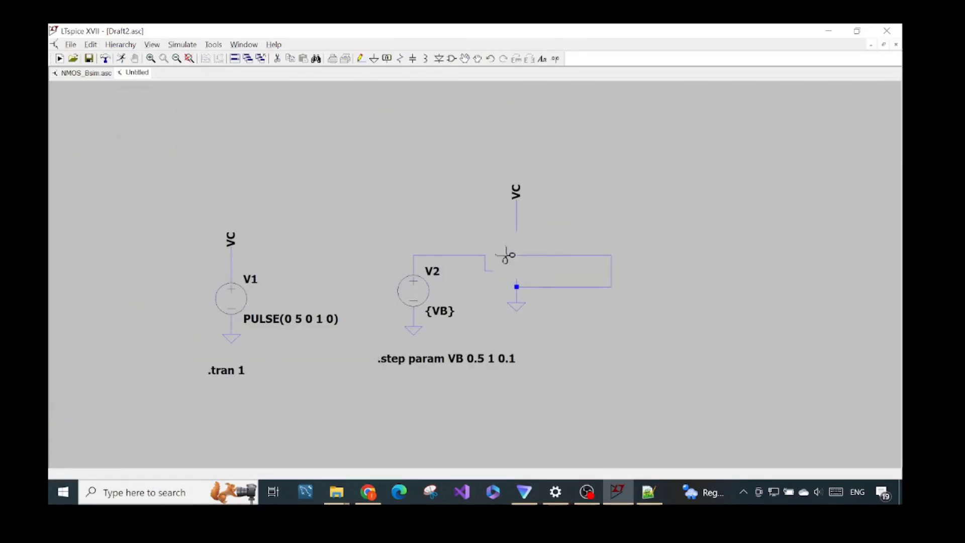
left_click(599, 256)
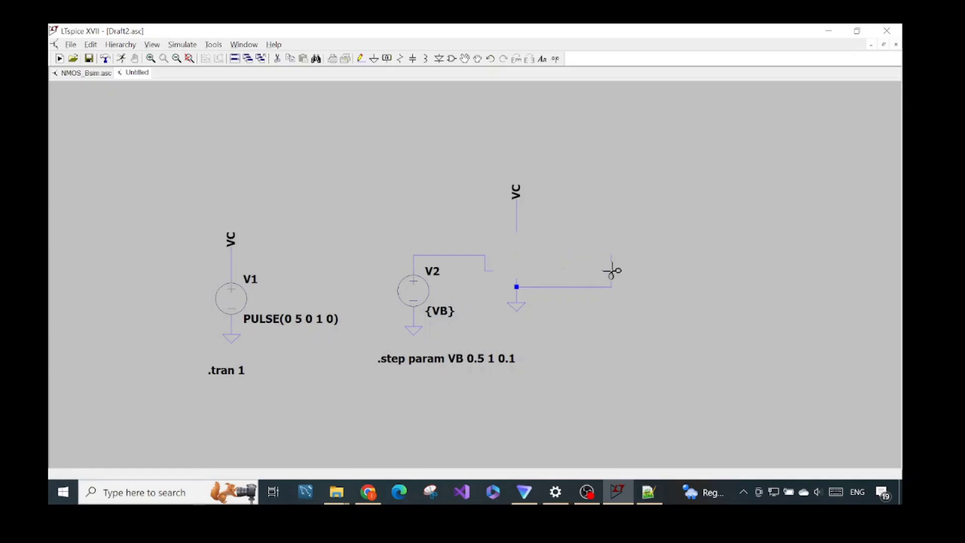
left_click(603, 287)
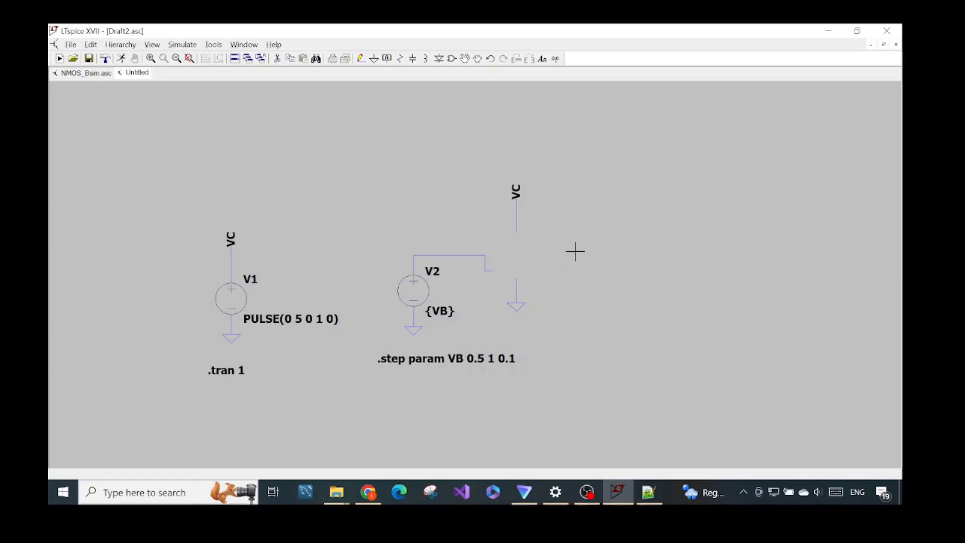
Place a default NMOS beside V2, rewire its source loop, and run the simulation
key("F2")
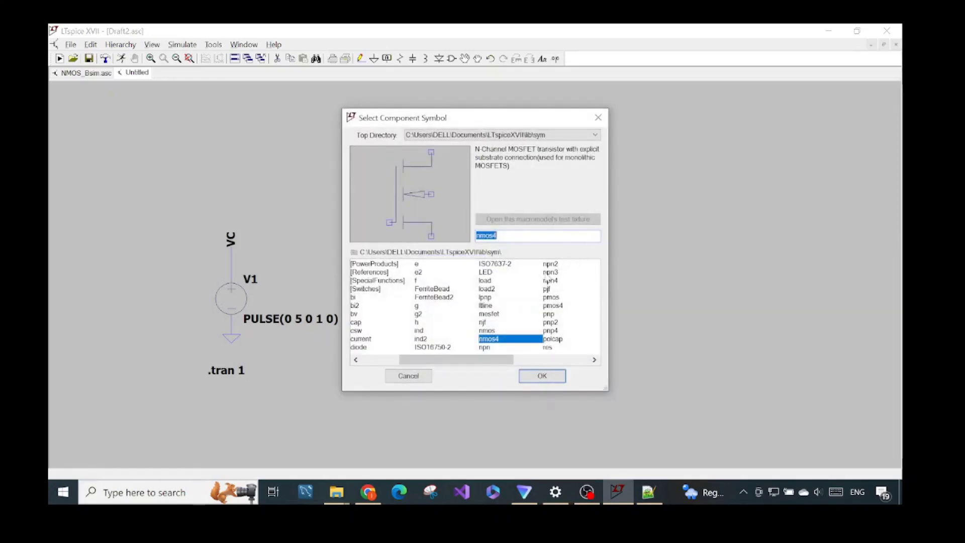
left_click(542, 375)
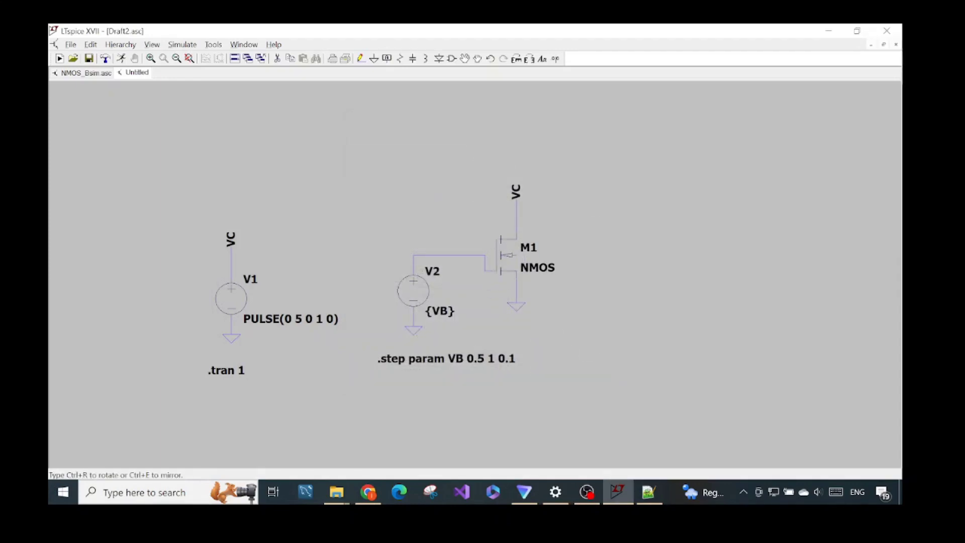
left_click(507, 257)
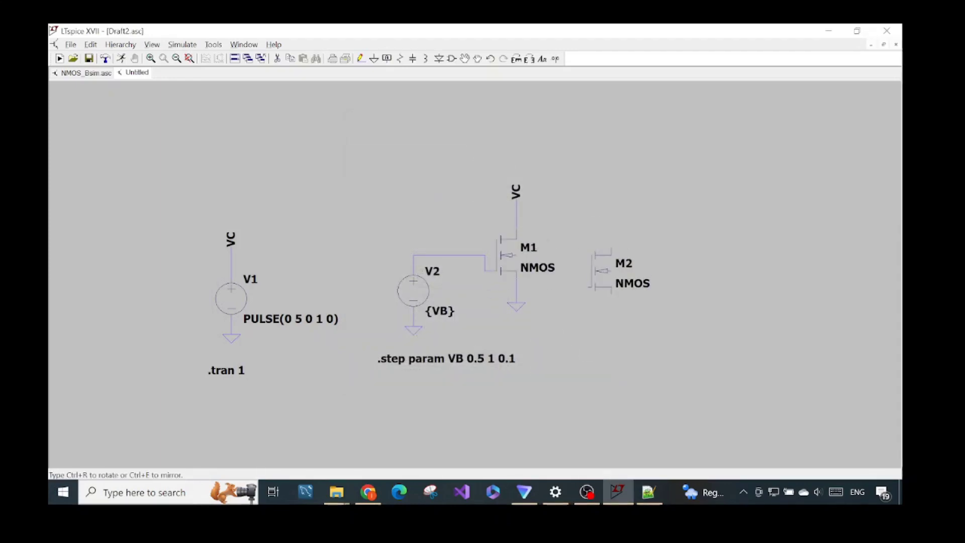
key("Escape")
key("F3")
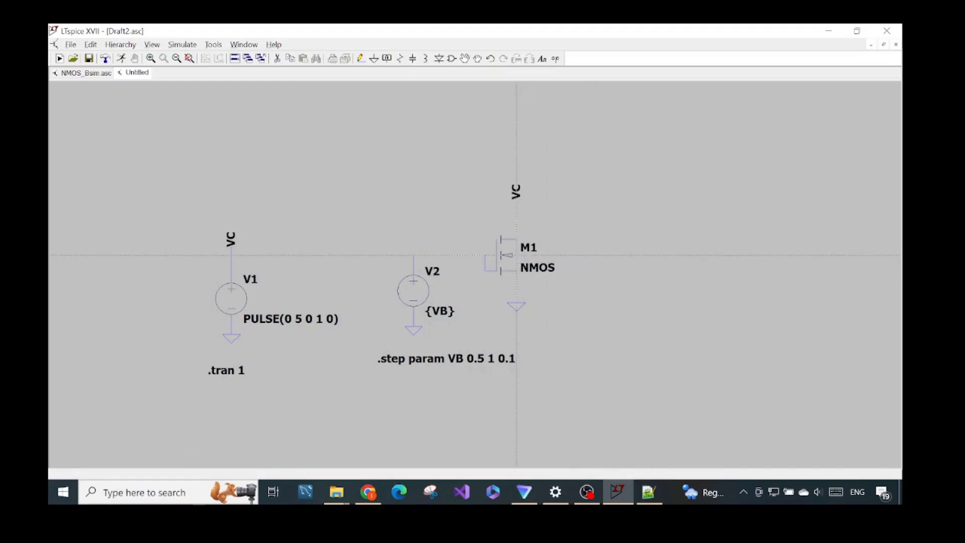
left_click(587, 294)
left_click(516, 294)
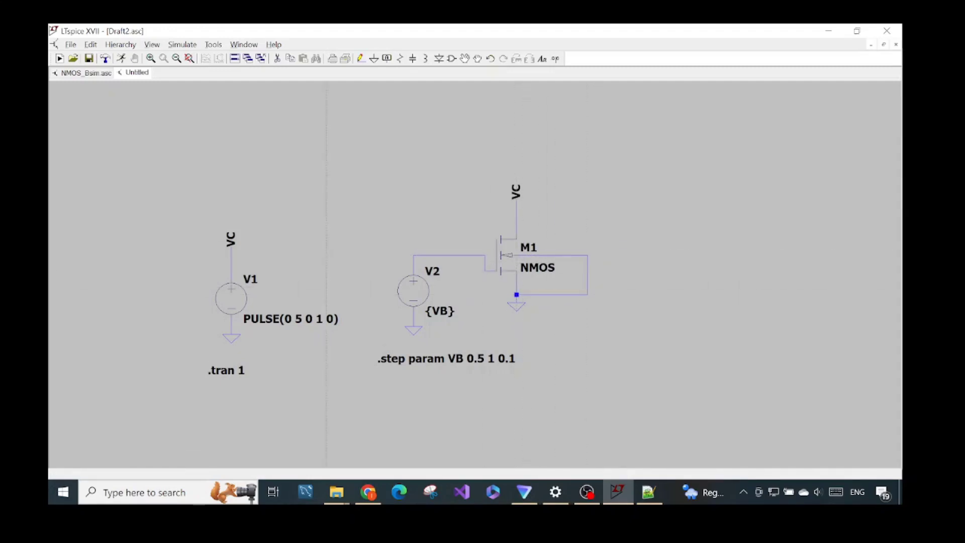
left_click(182, 44)
left_click(182, 56)
Zoom into the Draft2 schematic, probe M1 to plot Id(M1), then pan to show V1, .step and .tran
left_click(405, 223)
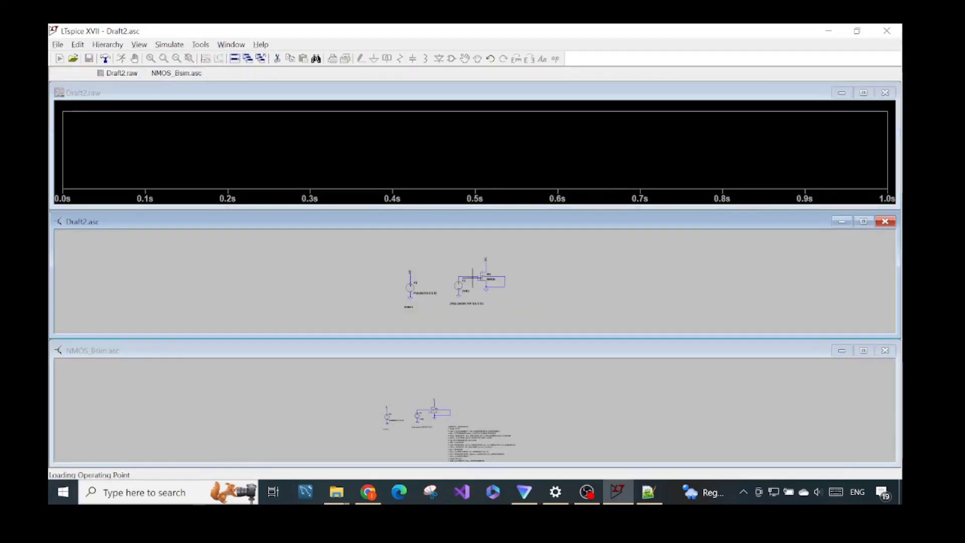
scroll(495, 255, "up", 2)
scroll(495, 255, "up", 2)
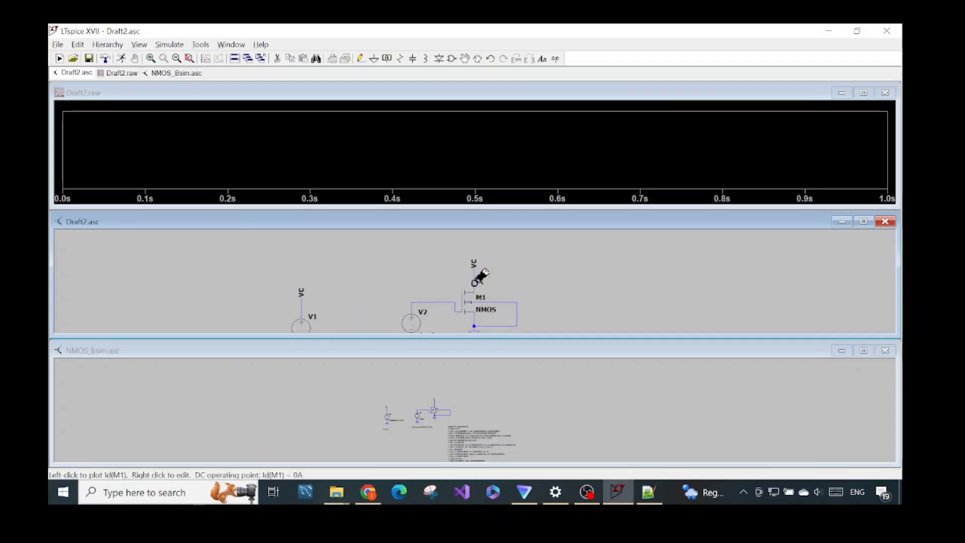
left_click(477, 279)
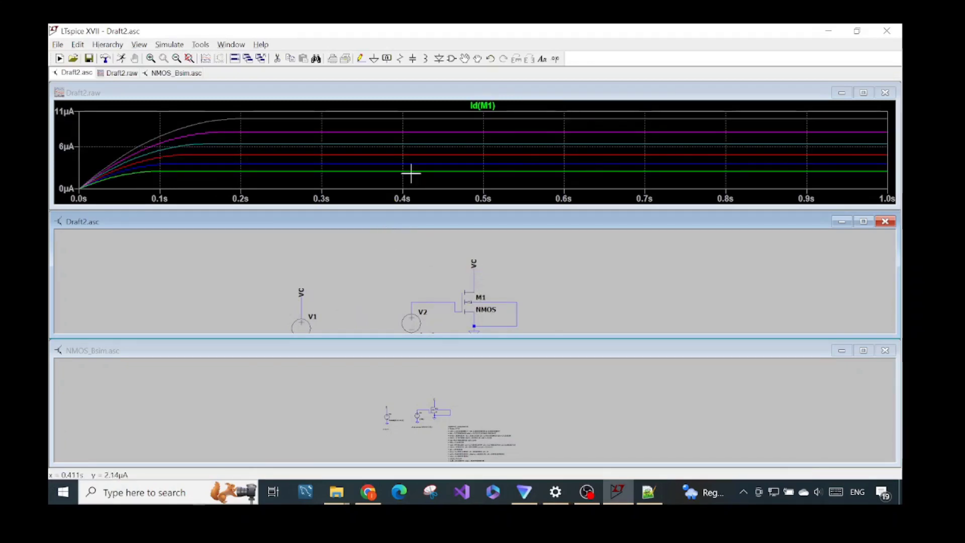
left_click_drag(546, 295, 544, 261)
left_click_drag(488, 309, 490, 292)
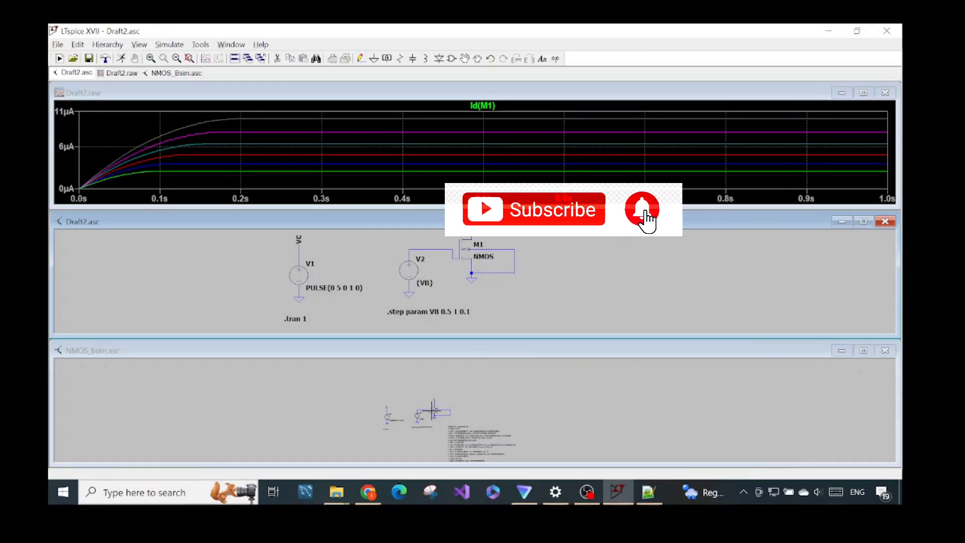
Zoom and pan the NMOS_Bsim schematic to show its .tran, .step and .model directives
scroll(444, 432, "up", 5)
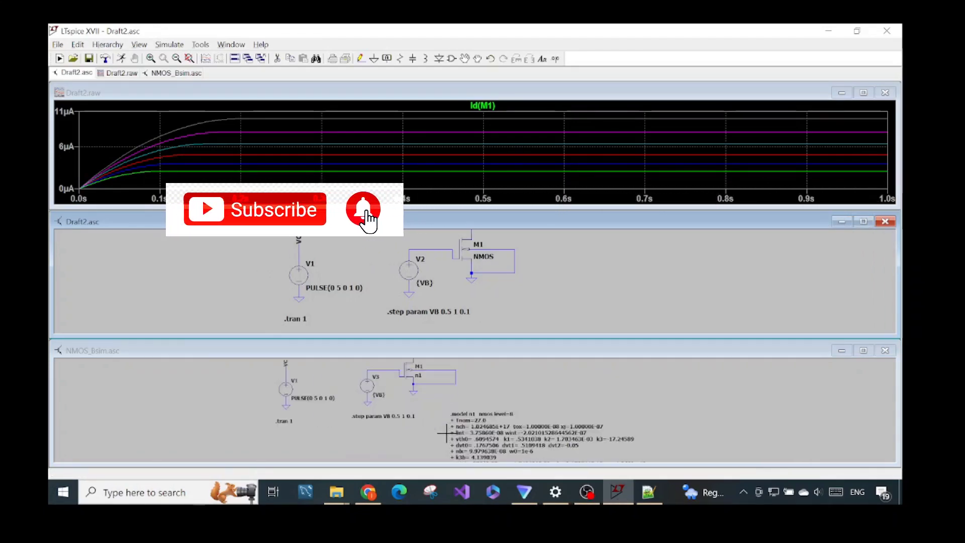
scroll(449, 413, "down", 5)
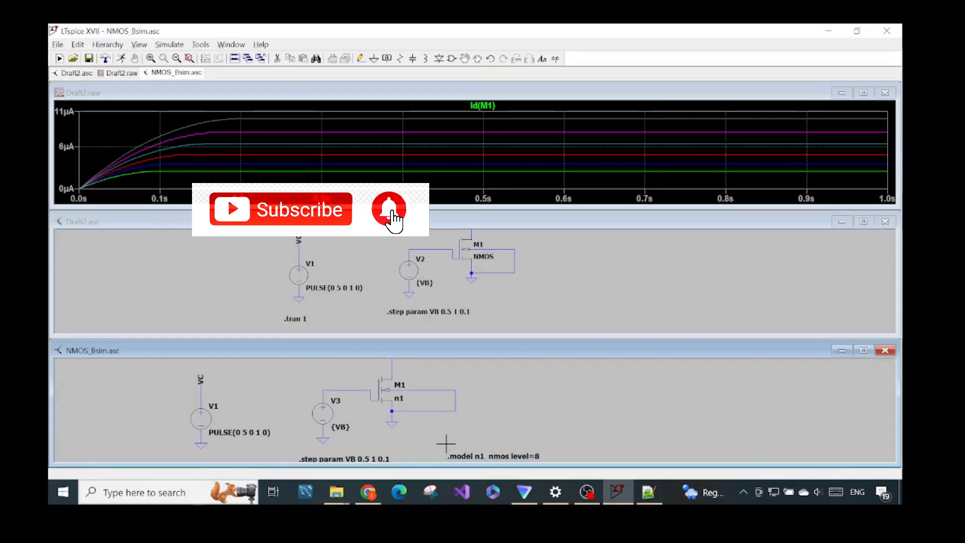
scroll(462, 430, "down", 2)
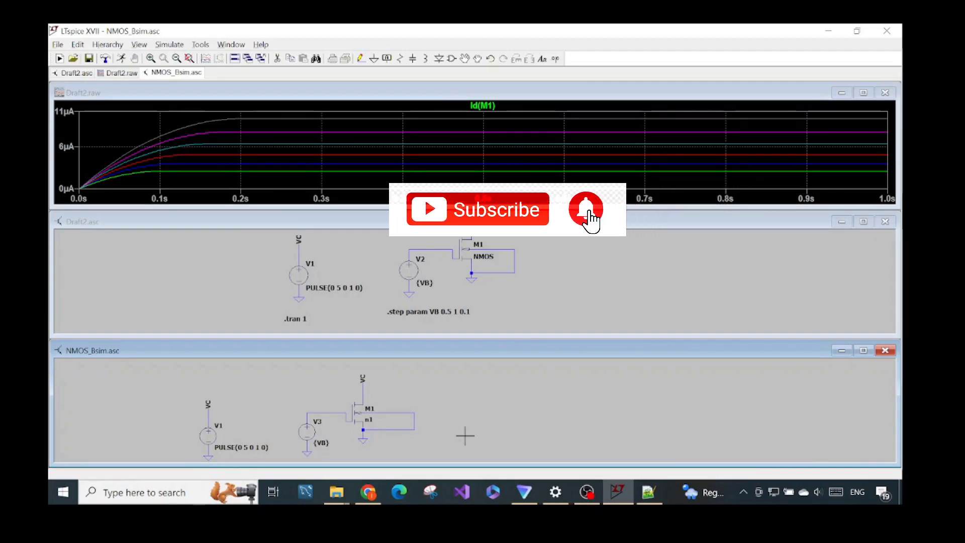
left_click_drag(464, 436, 484, 408)
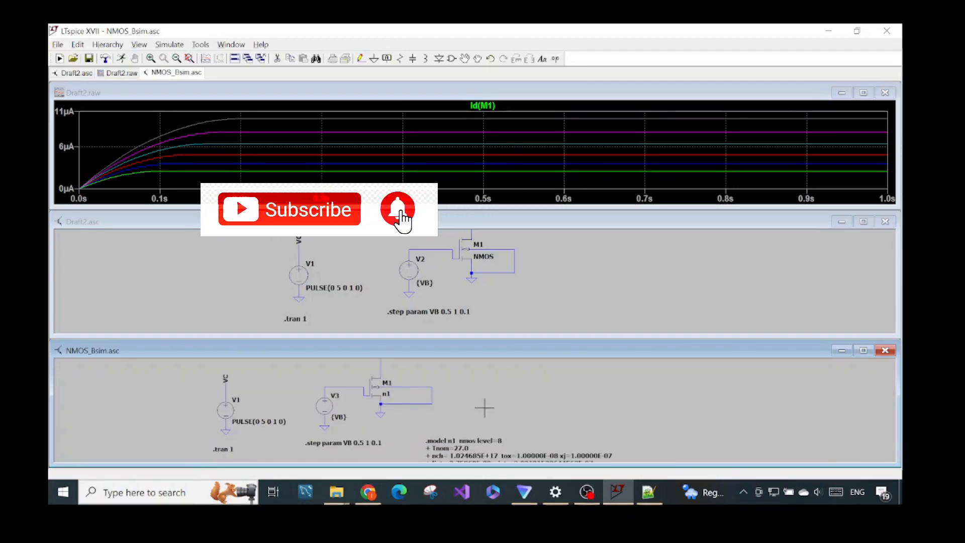